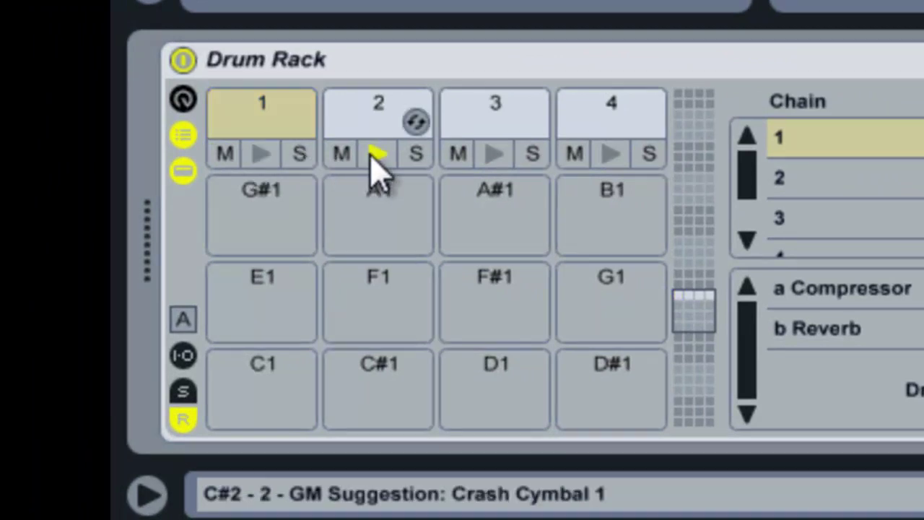
Audition Drum Rack pads 3 and 4 and show the MIDI notes of the Hats clip.
left_click(494, 154)
left_click(612, 155)
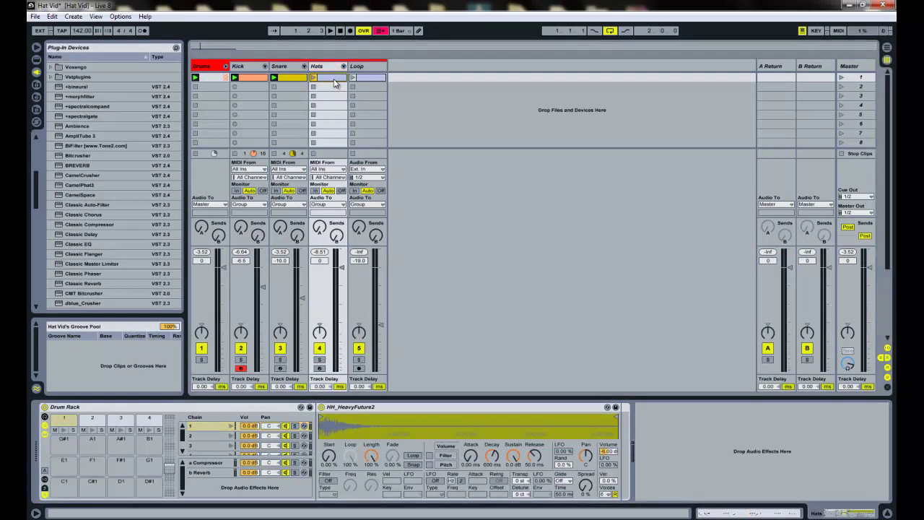
left_click(746, 515)
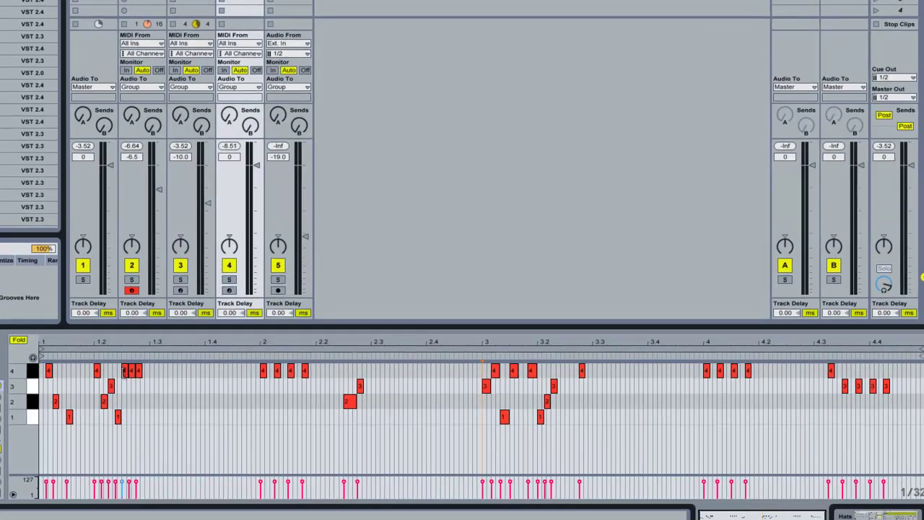
Turn off the triplet grid in the Hats clip's note editor.
right_click(220, 385)
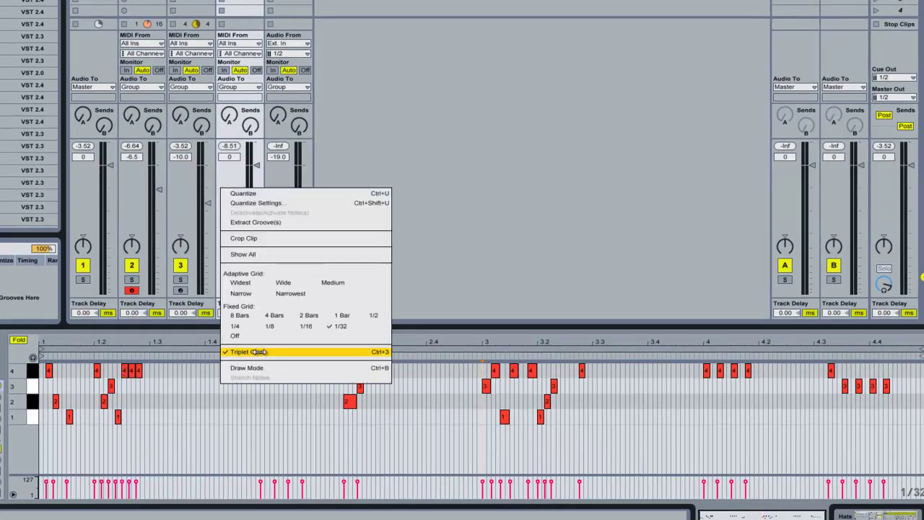
left_click(260, 353)
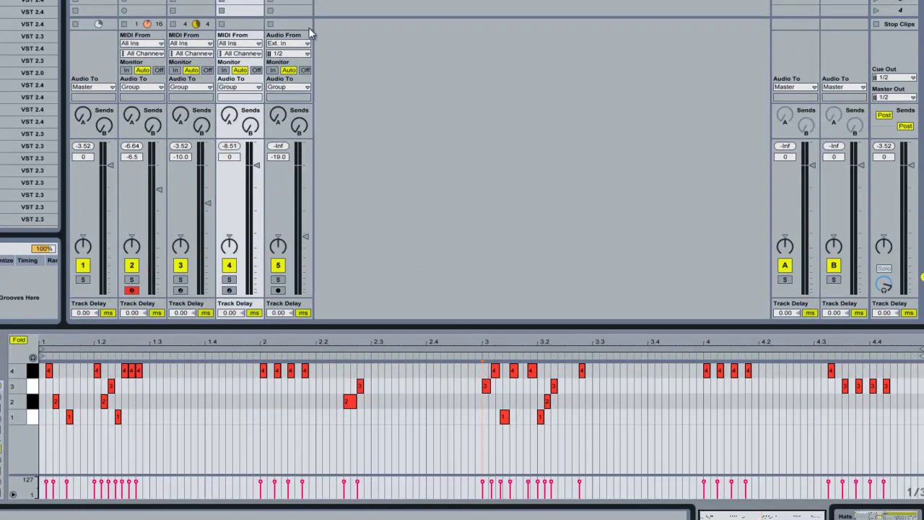
key("shift+Tab")
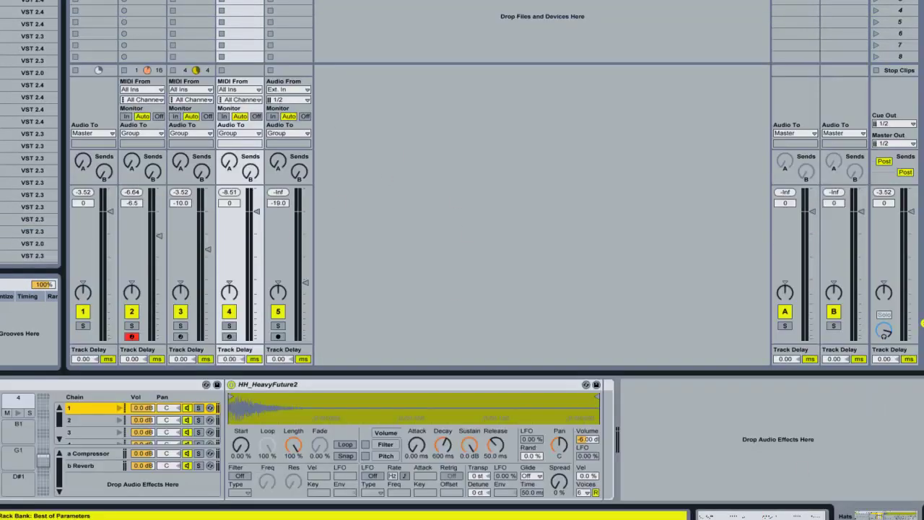
key("shift+Tab")
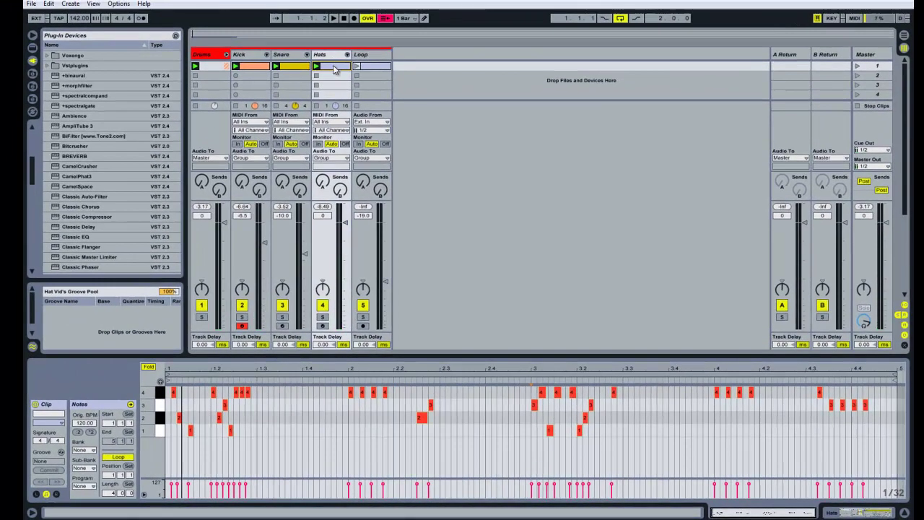
Add an EQ Eight to pad 1's chain in the Hats track's Drum Rack.
left_click(869, 514)
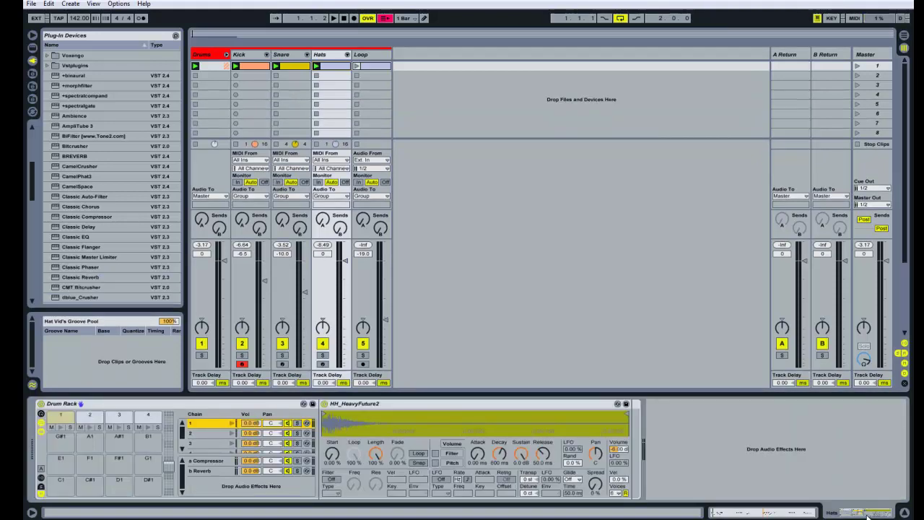
left_click(320, 55)
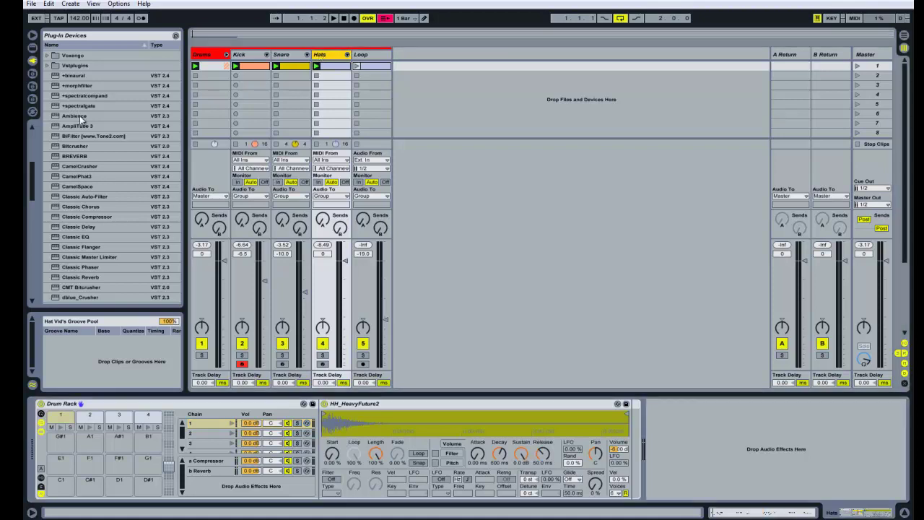
left_click(32, 47)
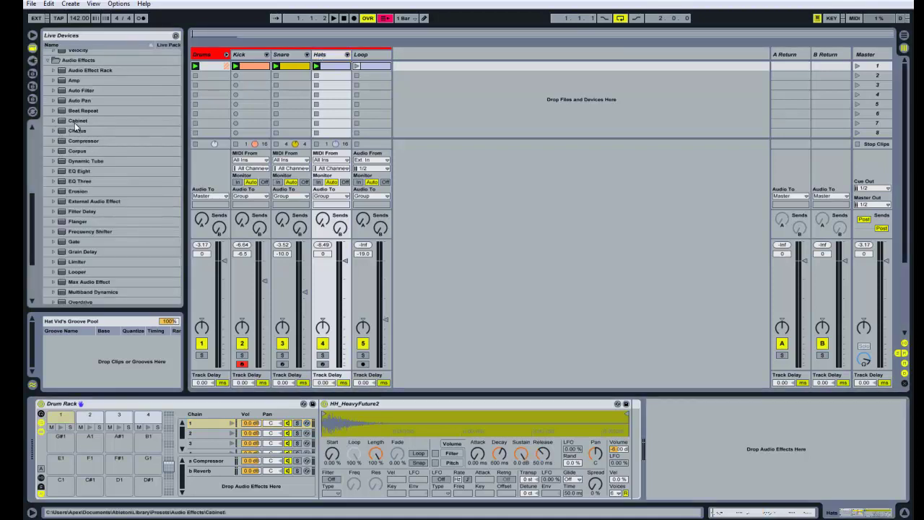
left_click_drag(76, 172, 79, 204)
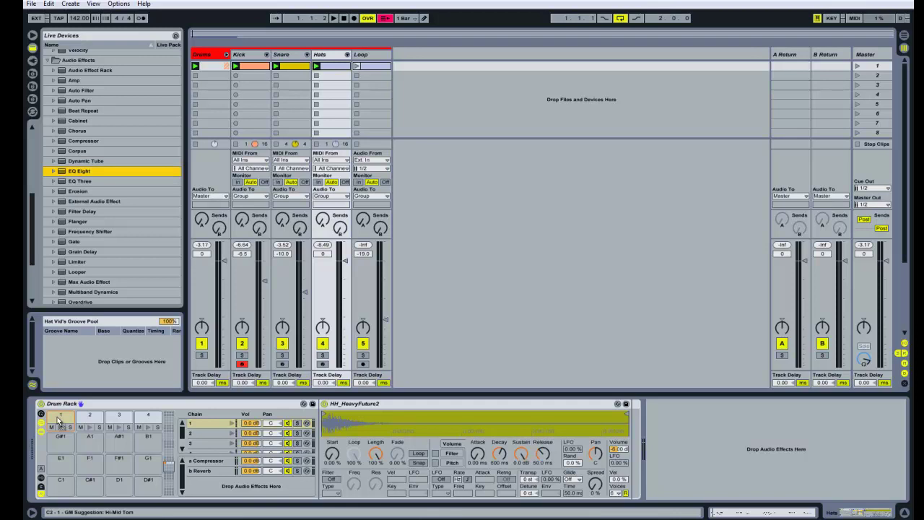
left_click_drag(60, 419, 61, 420)
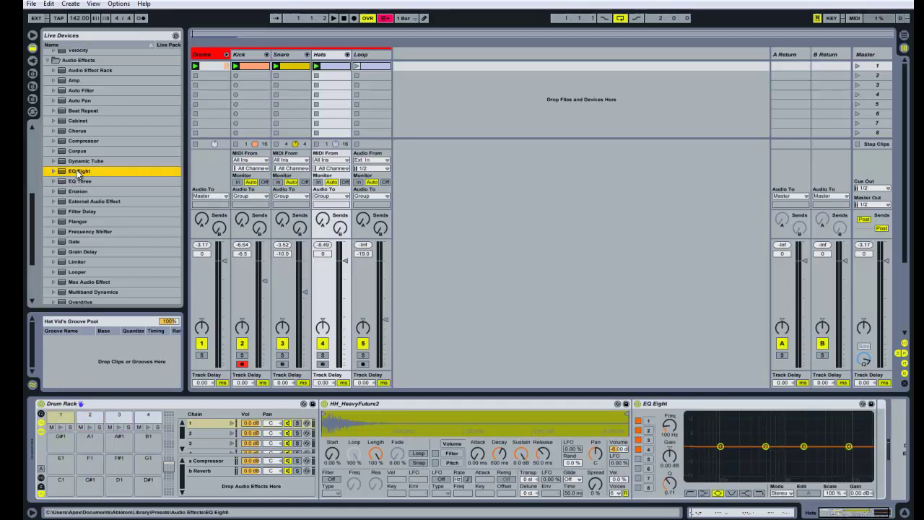
left_click(62, 420)
Add a Spectrum analyzer after the EQ Eight on pad 1 and expand its display.
scroll(98, 246, "down", 4)
left_click_drag(84, 268, 892, 453)
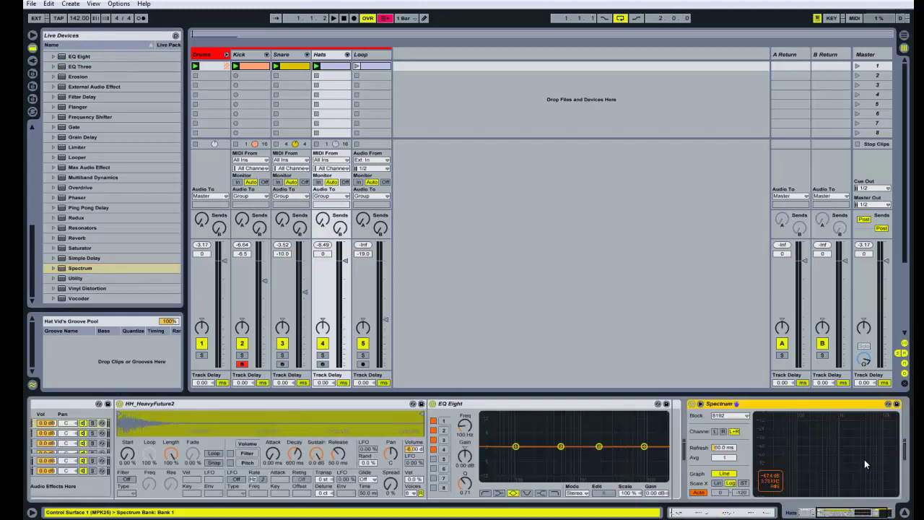
left_click(701, 404)
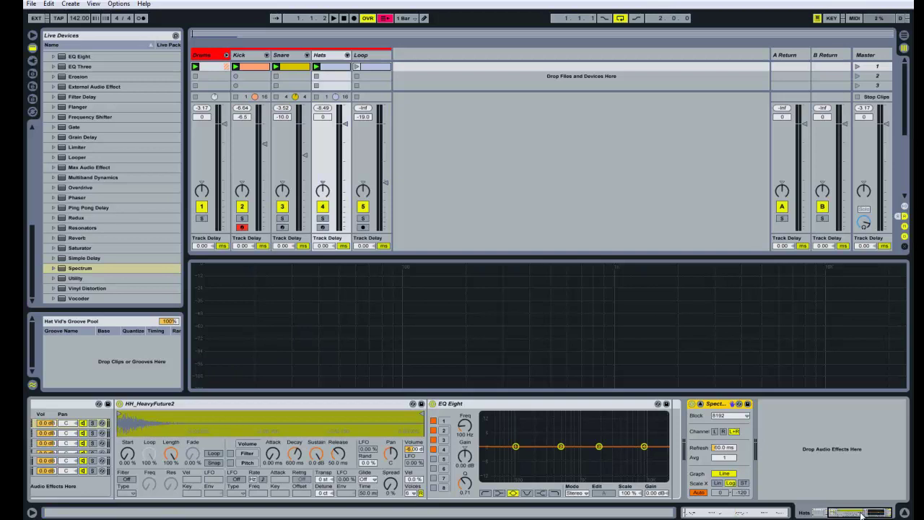
Solo Drum Rack pad 1 and shorten the Hats clip's loop to its first two beats.
left_click_drag(861, 515, 841, 513)
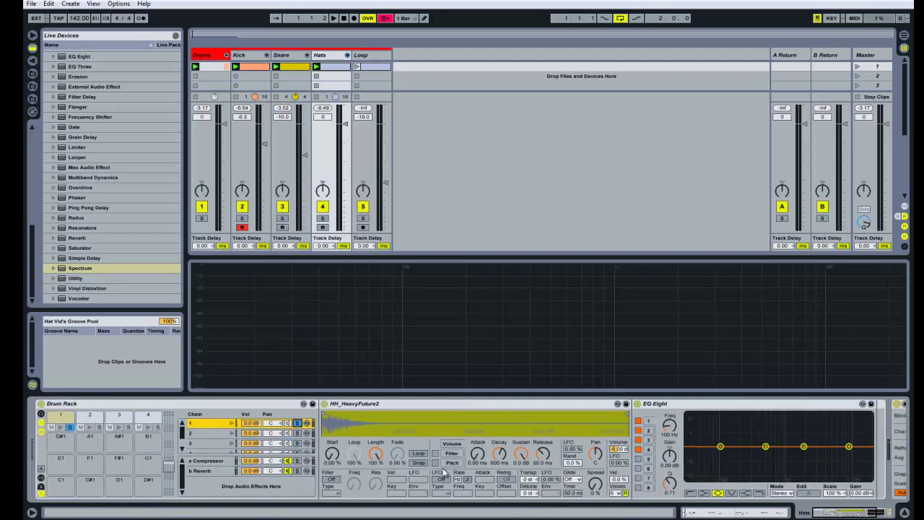
left_click(741, 515)
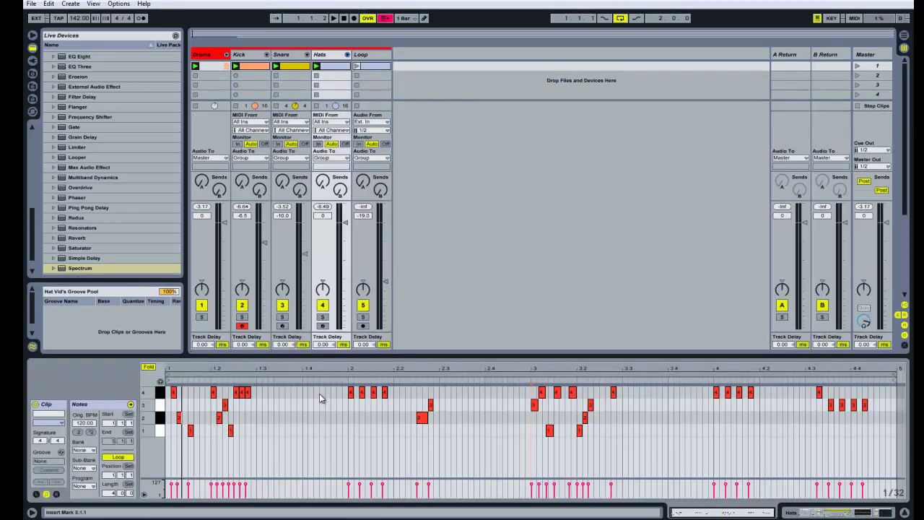
left_click_drag(893, 375, 258, 366)
key("shift+Tab")
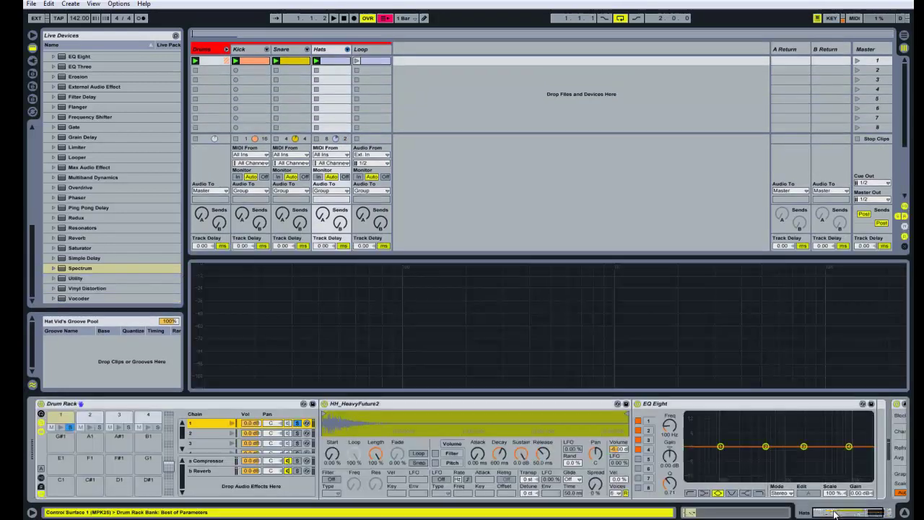
Play the loop with the Hats track soloed and set EQ Eight band 1 to a low cut at about 534 Hz.
key("space")
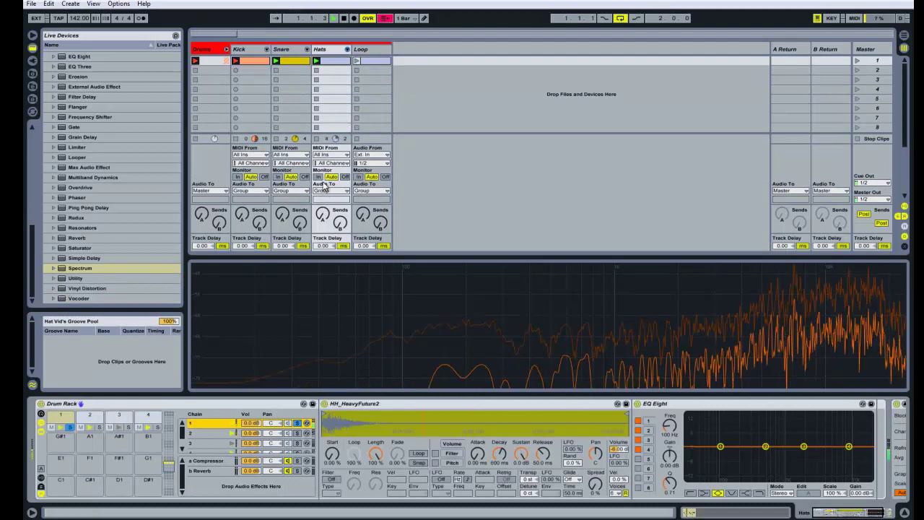
left_click(905, 404)
left_click(323, 355)
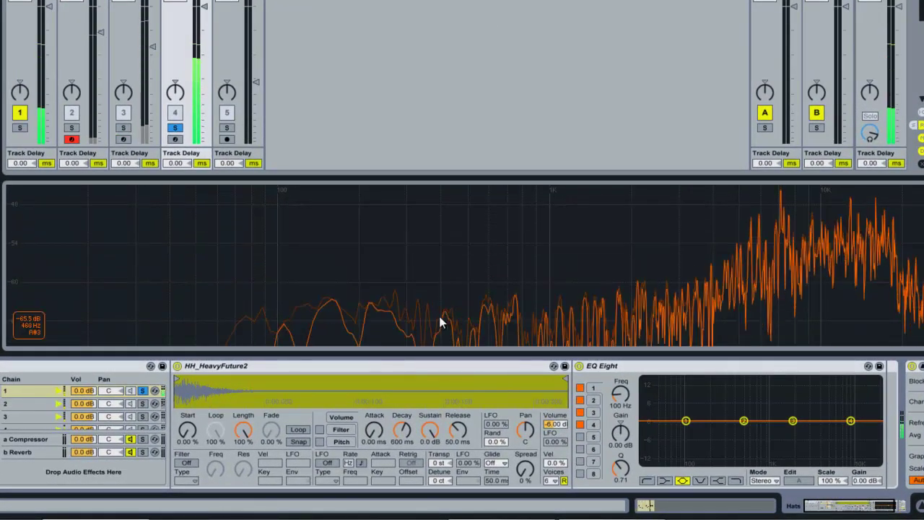
left_click(648, 480)
mouse_move(622, 404)
left_mouse_down()
mouse_move(622, 395)
mouse_move(623, 403)
left_mouse_up()
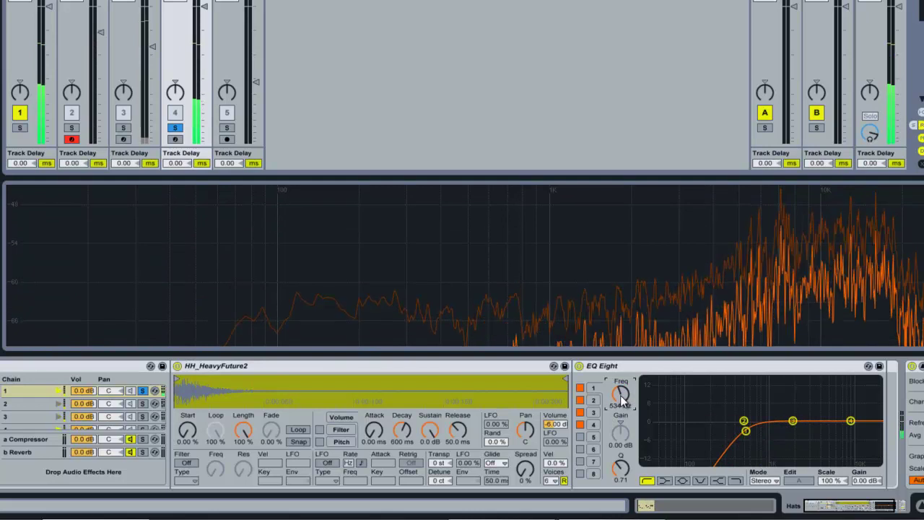
Boost EQ Eight band 2 by 15 dB with a Q of 6.98 and sweep its frequency up to about 1.1 kHz.
left_click(595, 401)
left_click_drag(625, 474, 620, 471)
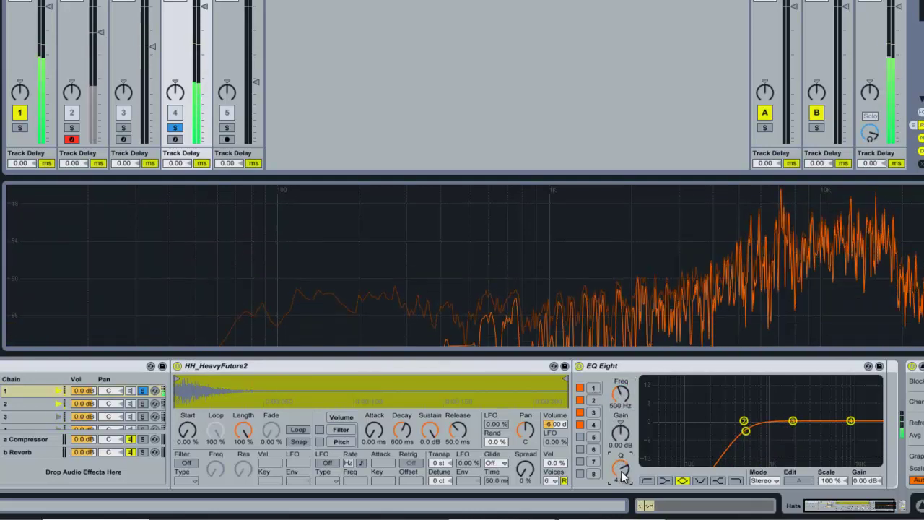
left_click_drag(617, 439, 619, 442)
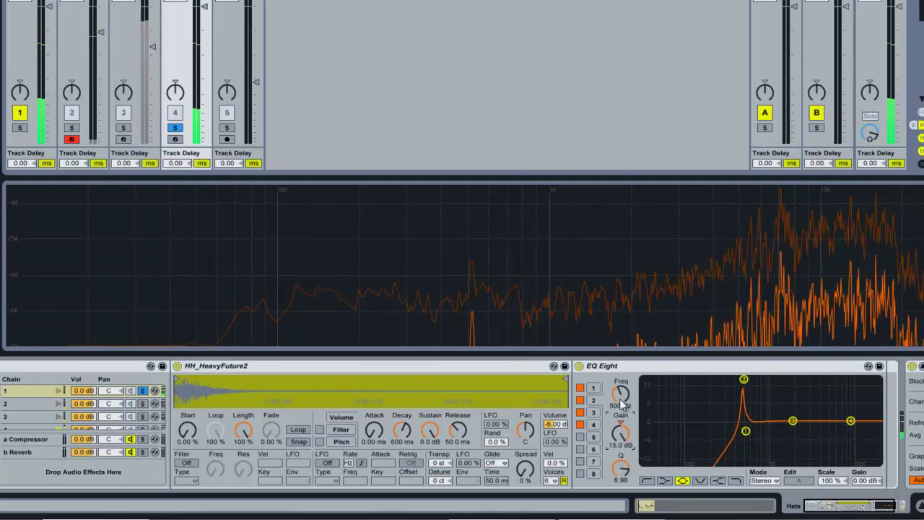
left_click_drag(622, 402, 622, 399)
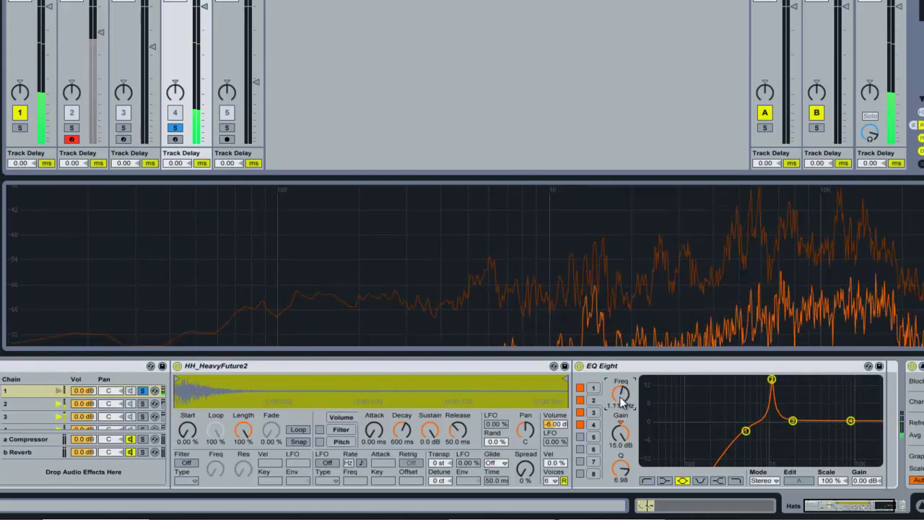
Readjust the Q and gain of EQ Eight band 2 and turn off bands 3 and 4.
left_click_drag(619, 478, 618, 477)
left_click_drag(619, 443, 626, 436)
left_click(580, 412)
left_click(580, 425)
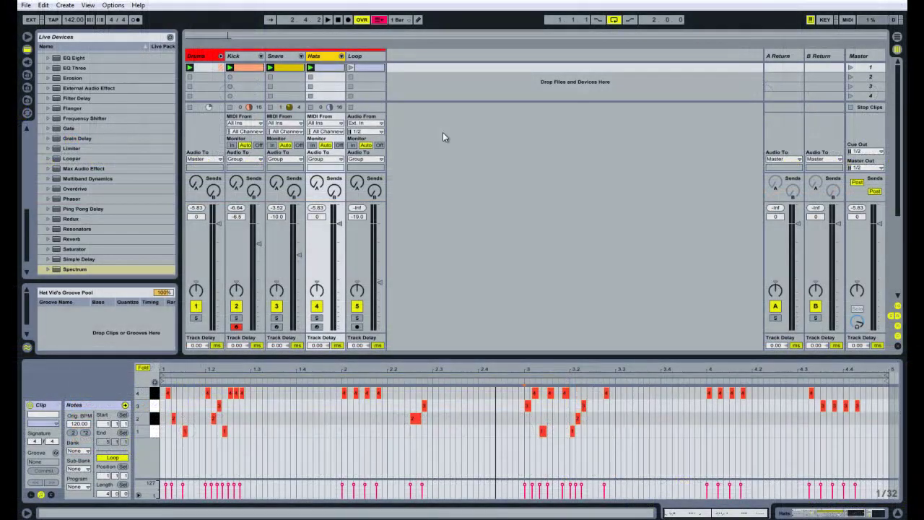
Play a short stretch of the full drum pattern and stop it.
key("space")
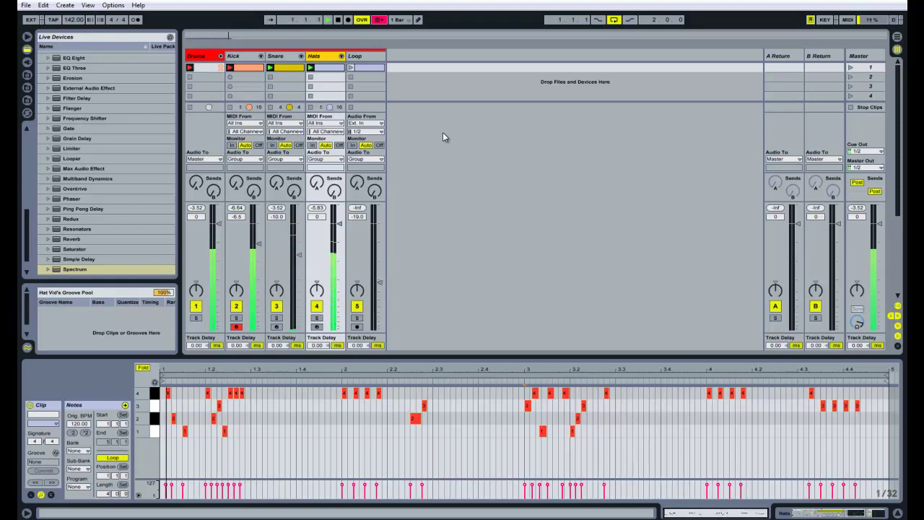
key("space")
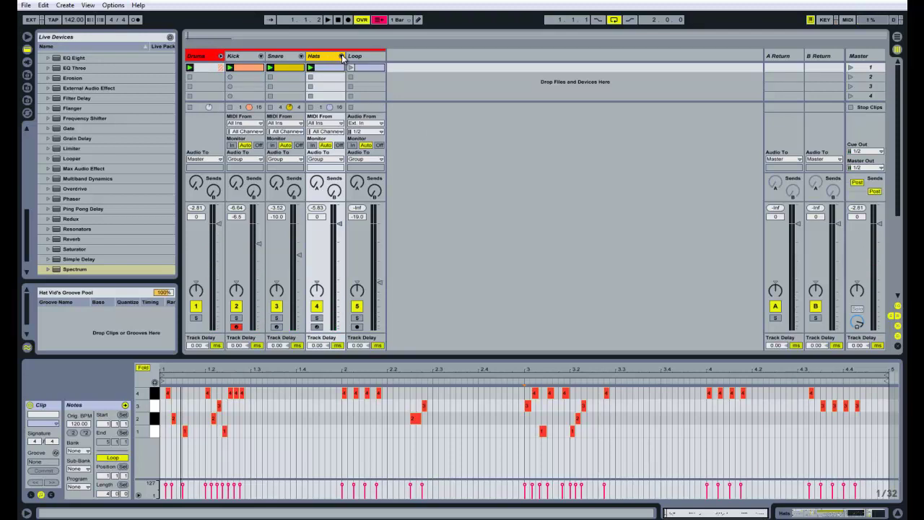
Unfold the Hats track's chains in the mixer and lower the volumes of chains 1 to 4 to -inf.
left_click(343, 56)
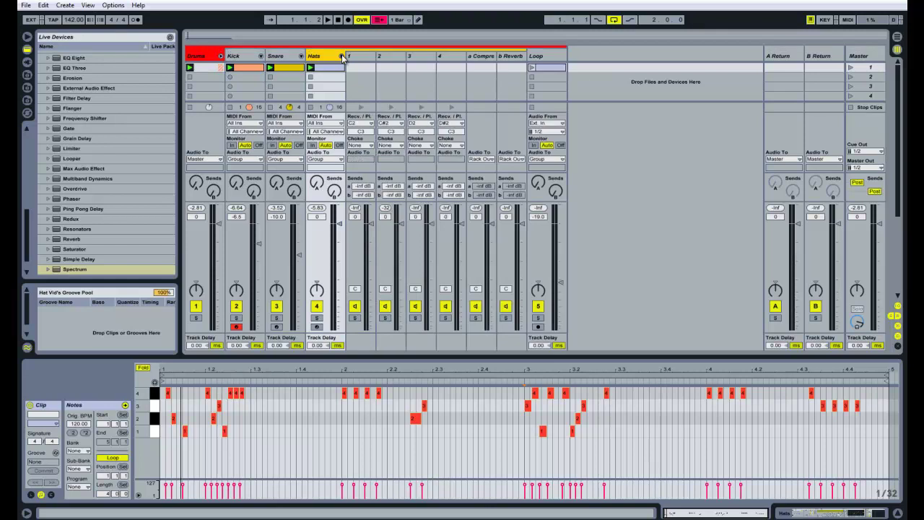
left_click(354, 58)
left_click(441, 57, "shift")
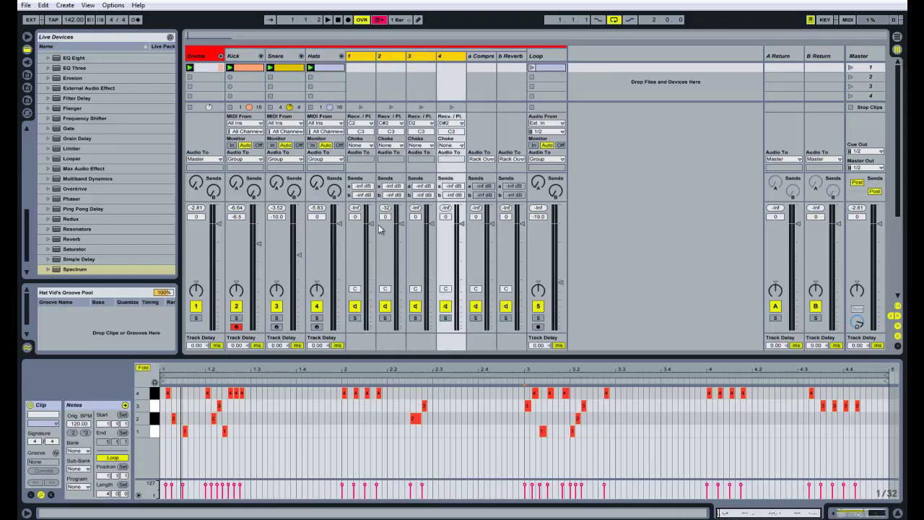
left_click(336, 60)
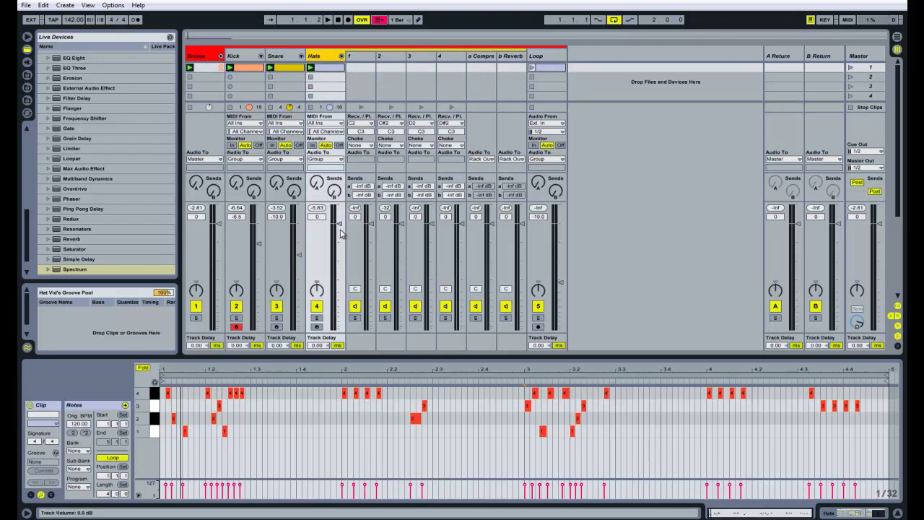
left_click(360, 57)
left_click(452, 59, "shift")
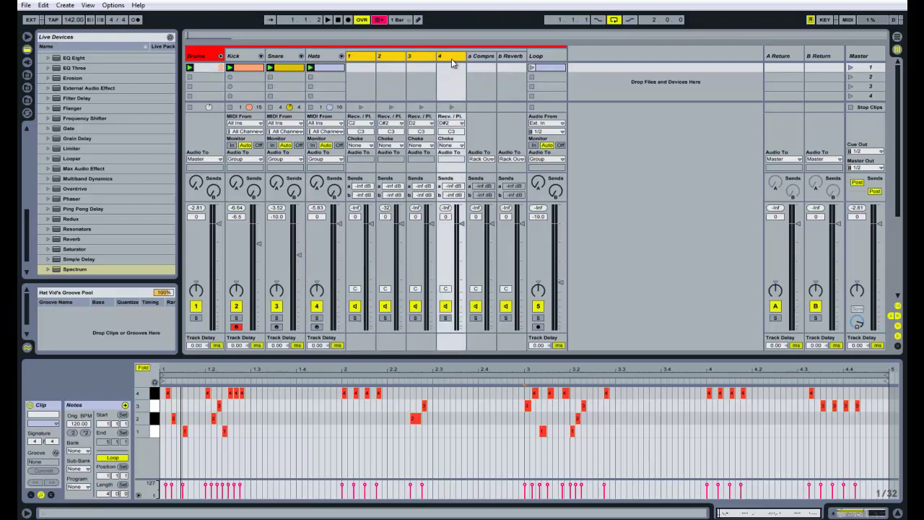
left_click_drag(369, 224, 370, 330)
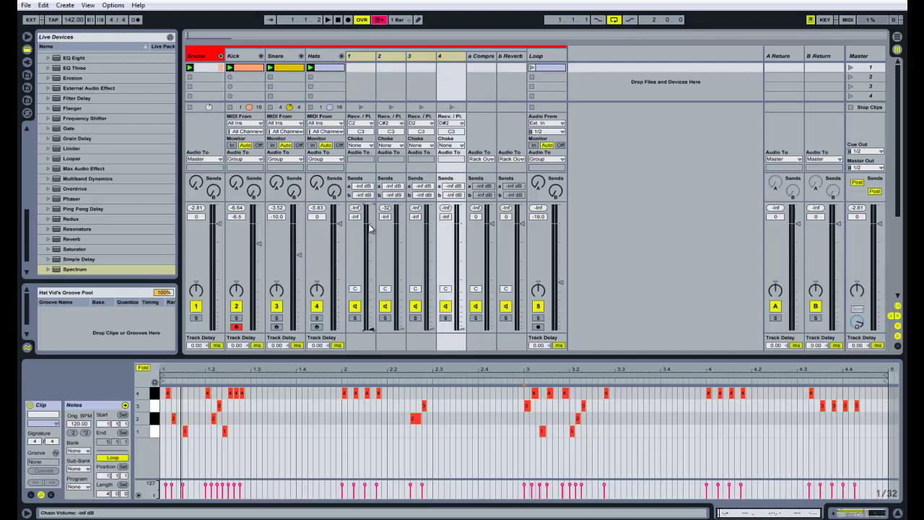
left_click(369, 130)
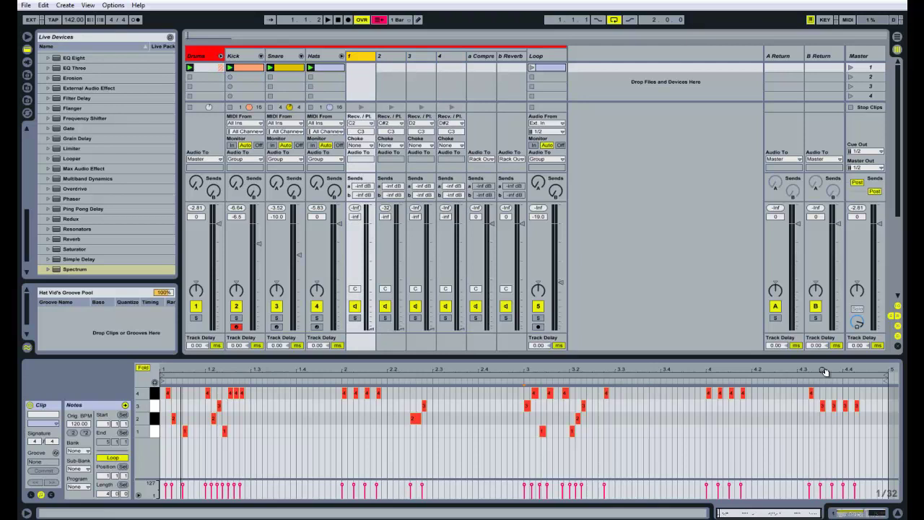
Loop only the first two beats of the Hats clip and play it with the Hats track soloed.
left_click_drag(888, 377, 252, 346)
key("space")
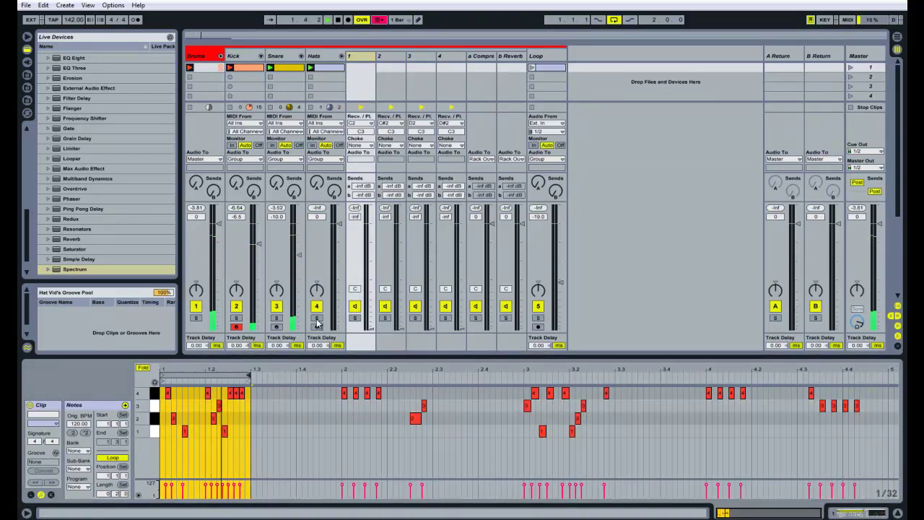
left_click(355, 318)
Raise chain 1 to 0 dB and chain 2 to 0.5 dB, panning them 12L and 12R.
left_click_drag(369, 328, 369, 224)
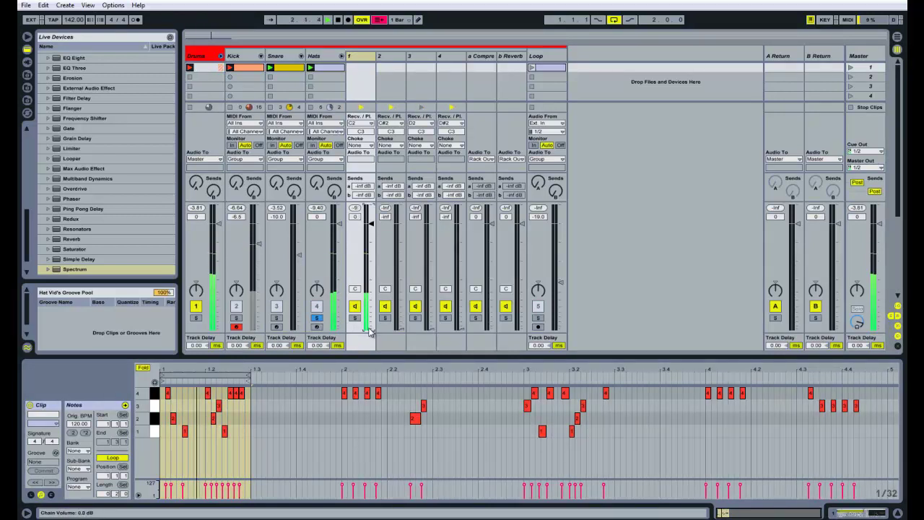
left_click_drag(399, 326, 399, 232)
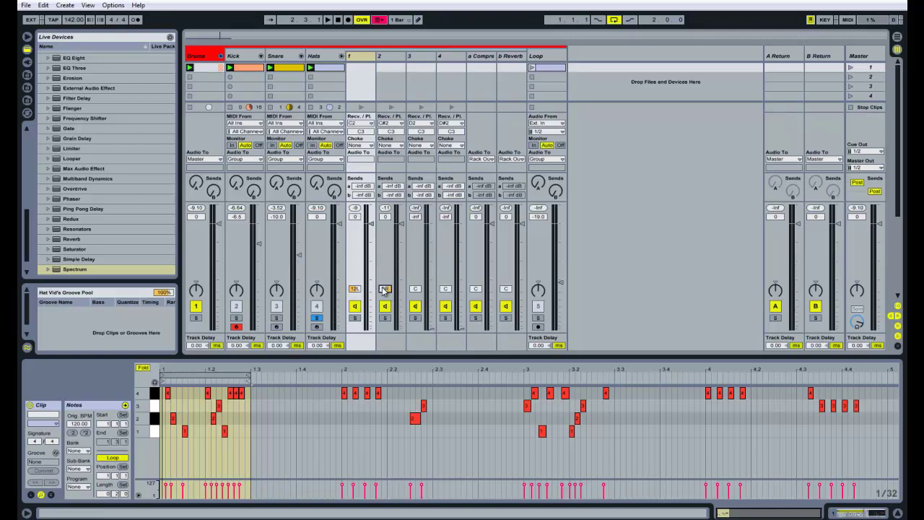
key("space")
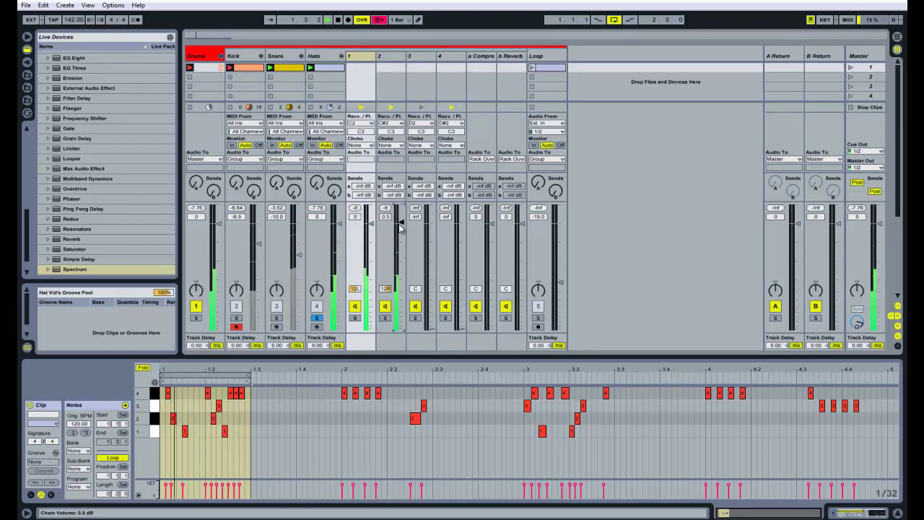
Raise chain 2 to 1.0 dB, chain 3 to 2.5 dB and chain 4 to -2.8 dB.
left_click_drag(401, 227, 400, 224)
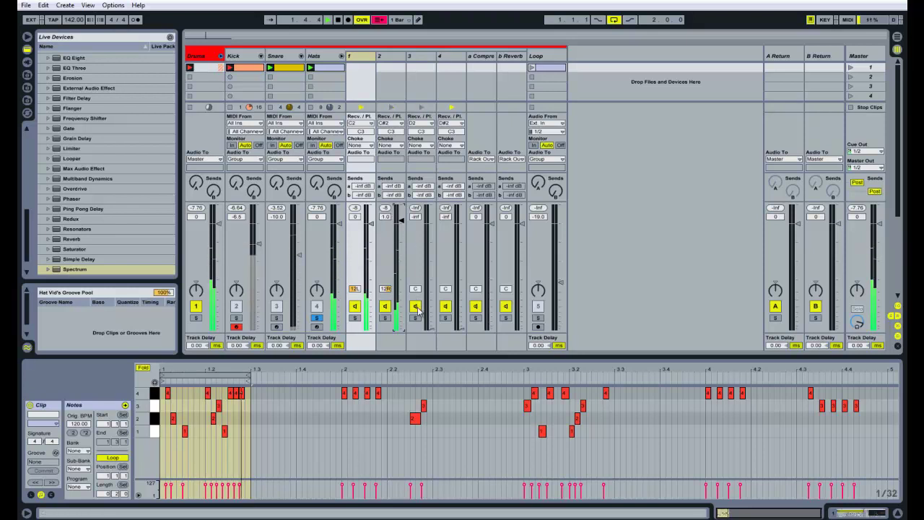
left_click_drag(429, 318, 431, 331)
scroll(429, 331, "up", 4)
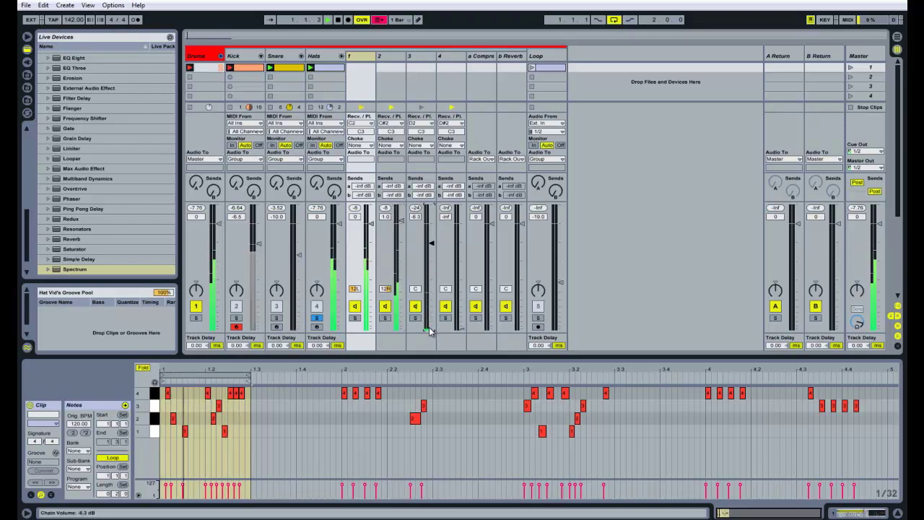
scroll(429, 331, "up", 3)
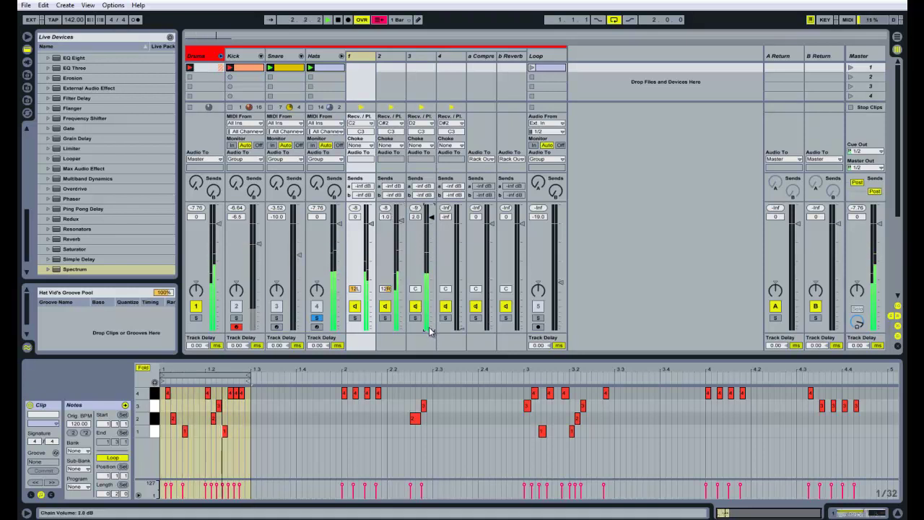
scroll(429, 330, "up", 1)
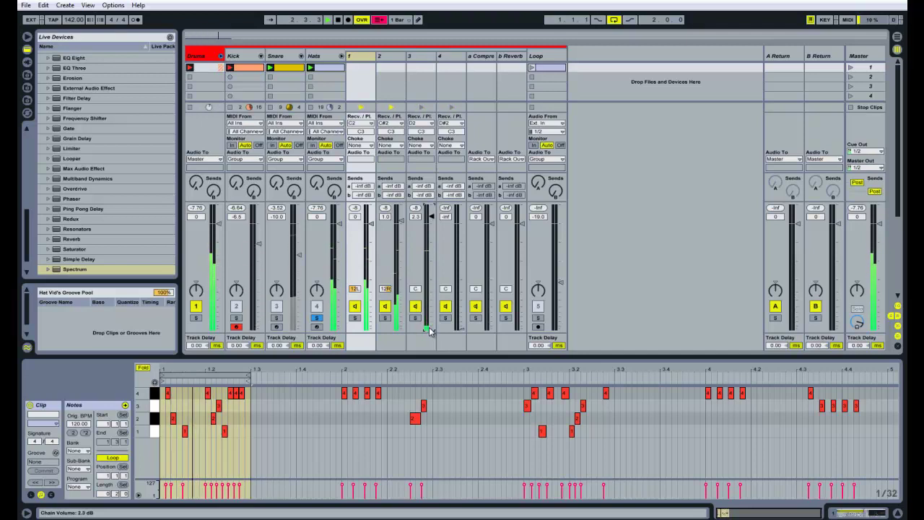
scroll(459, 331, "up", 10)
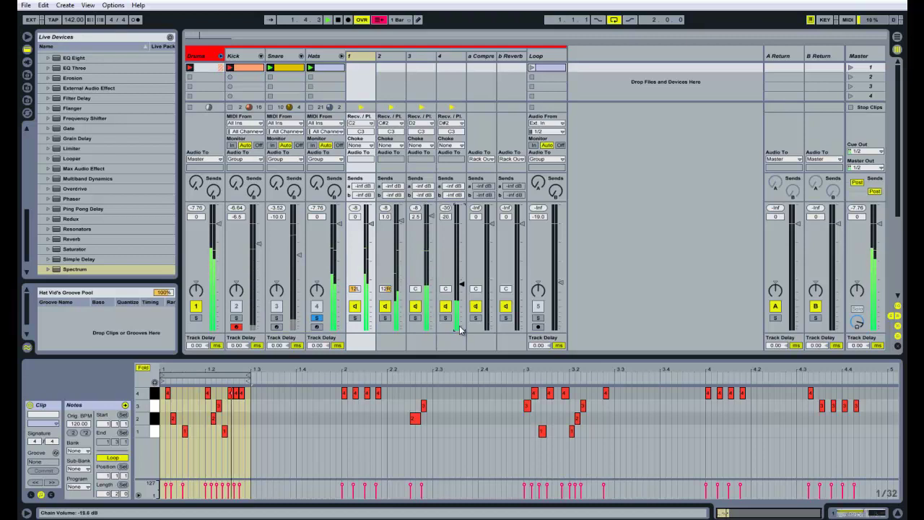
scroll(459, 331, "up", 3)
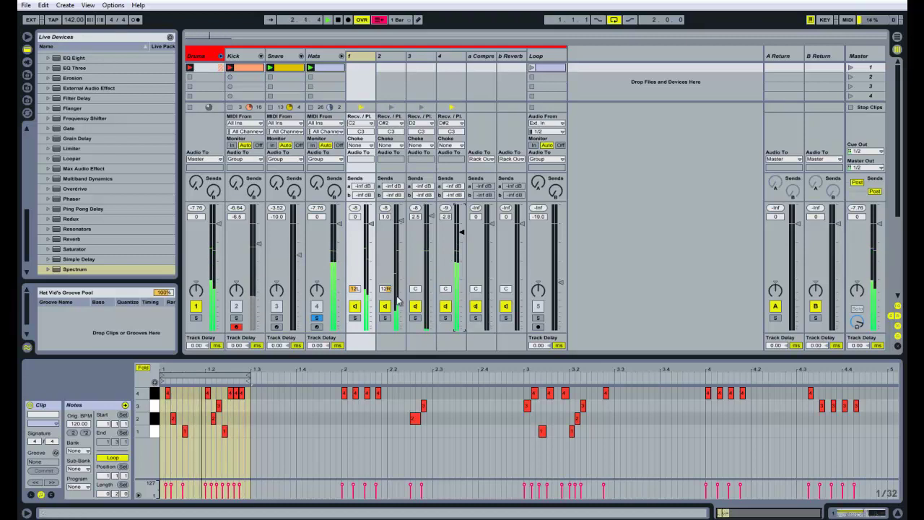
Compare the hat chains in solo, pan chain 3 to 2L and chain 4 to 6R, and lower chain 4 to -5.8 dB.
left_click(385, 318)
left_click(415, 318)
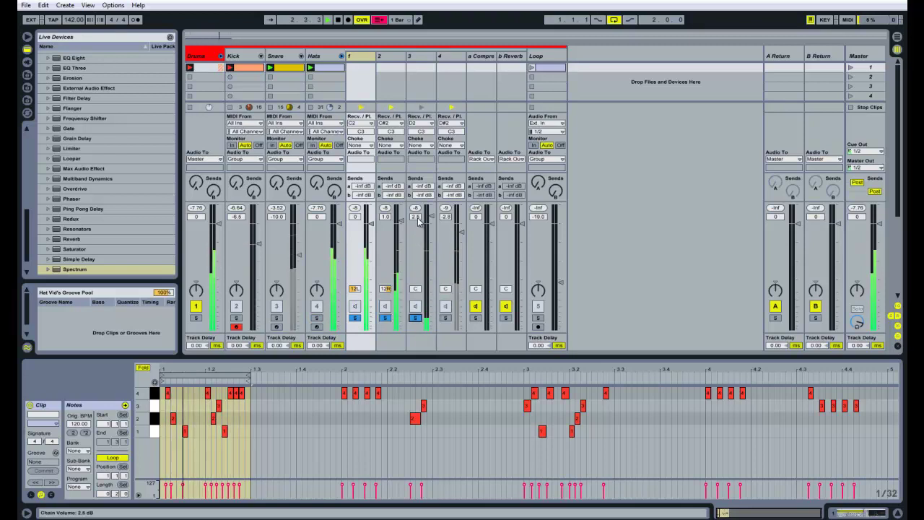
left_click(414, 318)
left_click(446, 318)
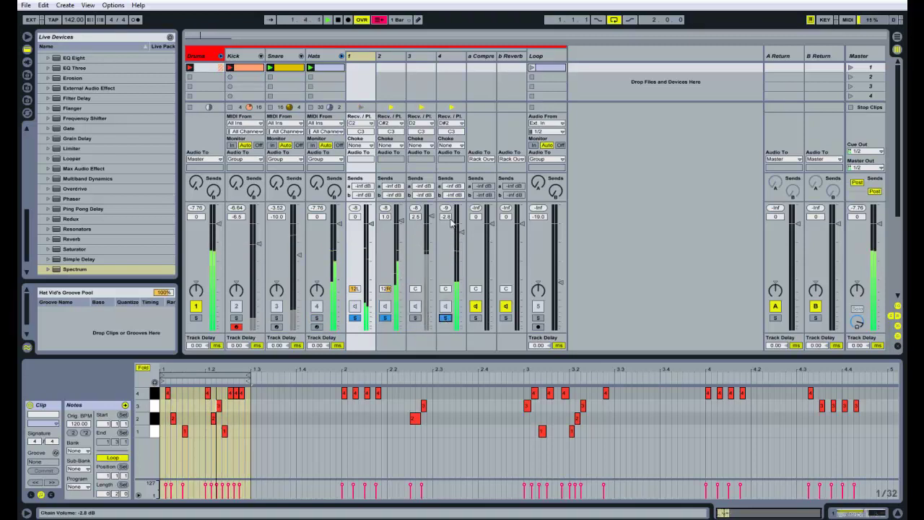
left_click_drag(447, 291, 416, 306)
left_click_drag(461, 232, 462, 241)
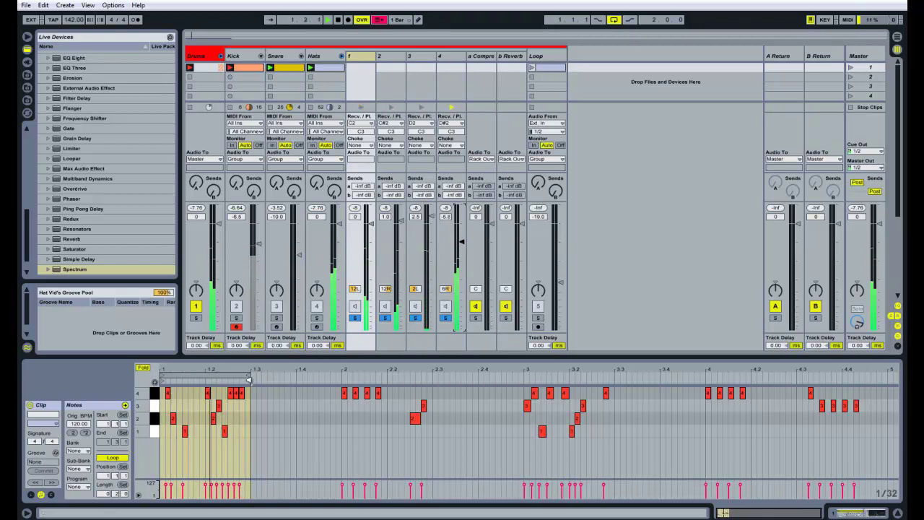
Extend the Hats clip loop to the full four bars and lower chain 4 to -6.2 dB.
left_click_drag(248, 374, 885, 374)
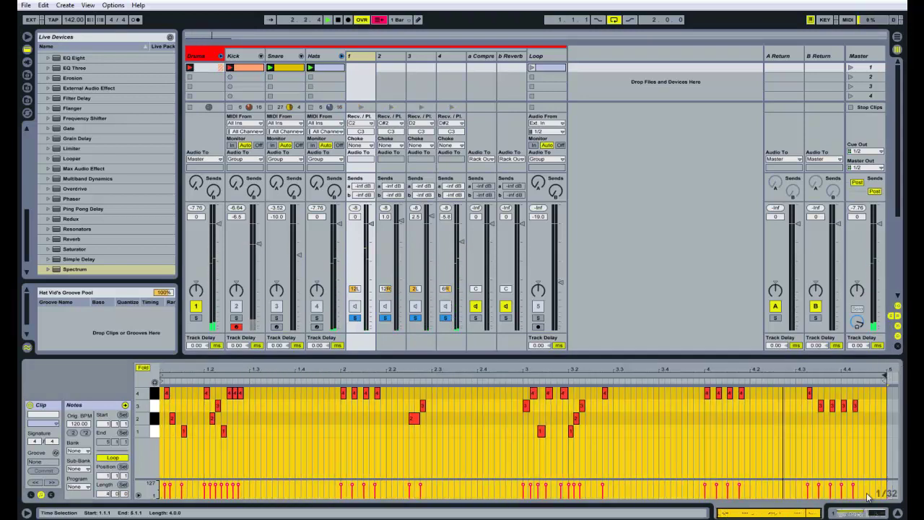
left_click_drag(789, 513, 789, 514)
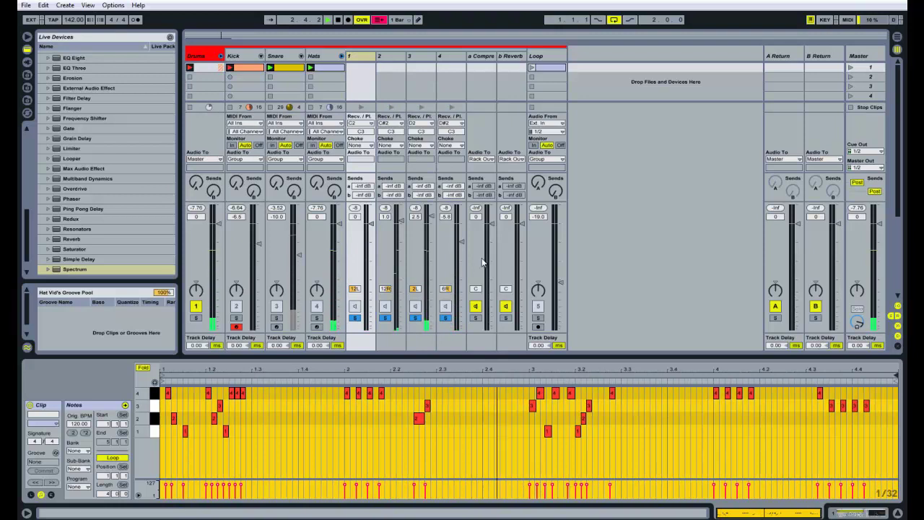
left_click_drag(465, 248, 460, 247)
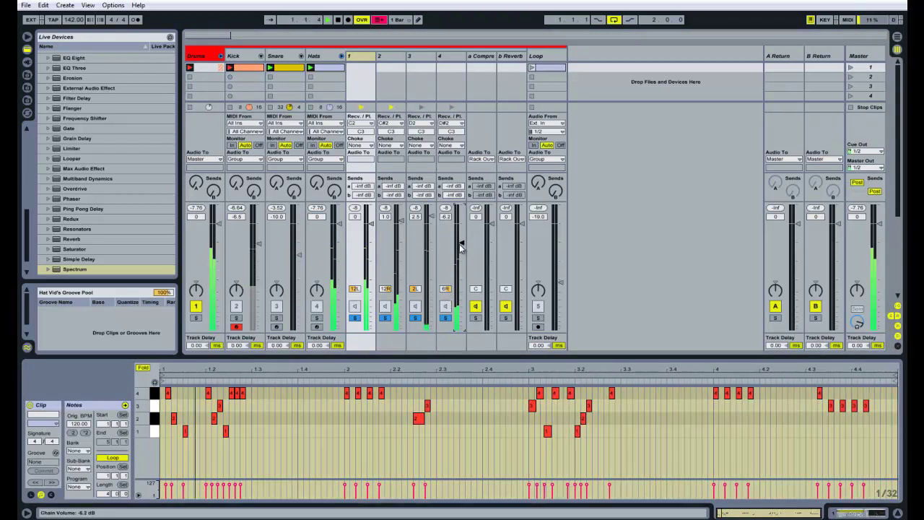
Turn off the chain solos and raise all four hat chains together, to 1.5, 2.5, 4.0 and -4.7 dB.
left_click(445, 318)
left_click(331, 226)
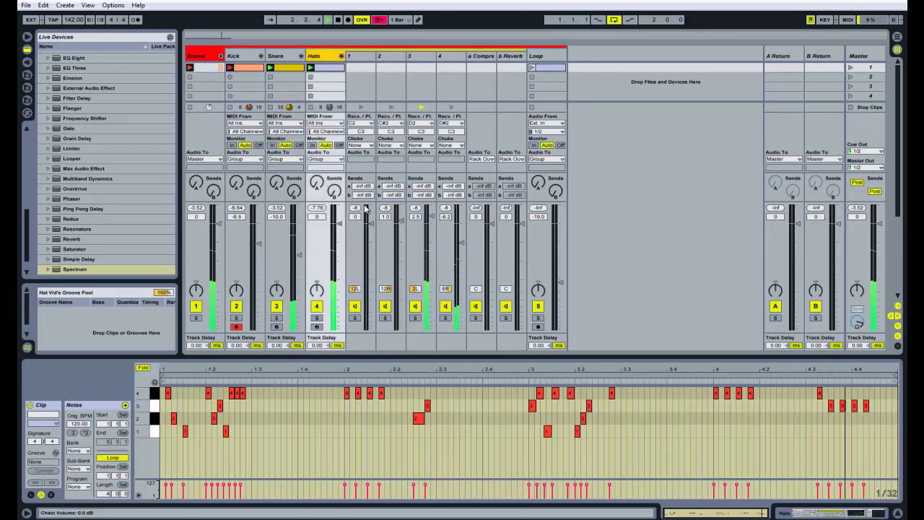
left_click(365, 58)
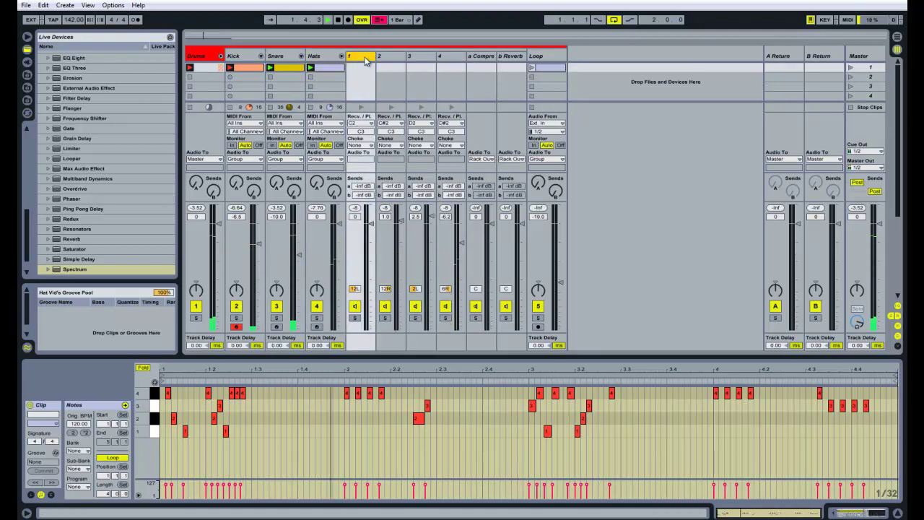
left_click(453, 66, "shift")
left_click_drag(429, 224, 430, 217)
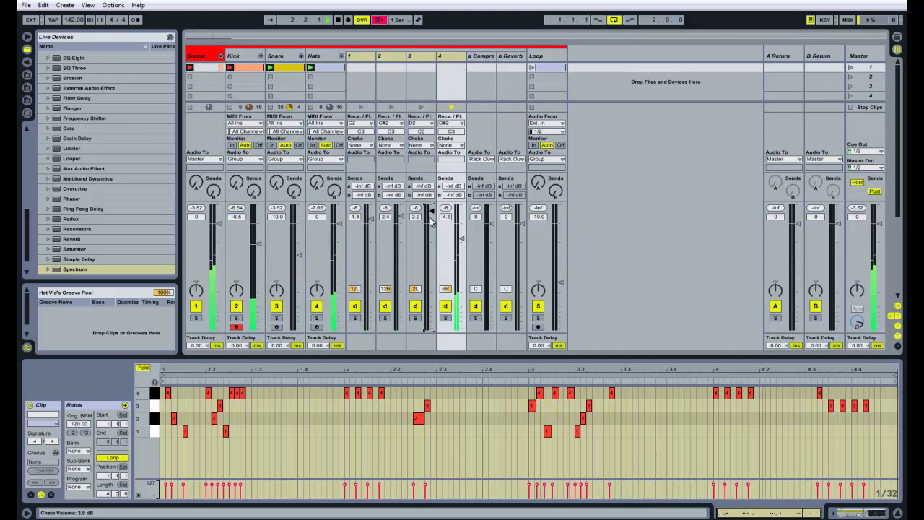
Fold the Hats track's chains and delete the Spectrum device from the track.
left_click(337, 57)
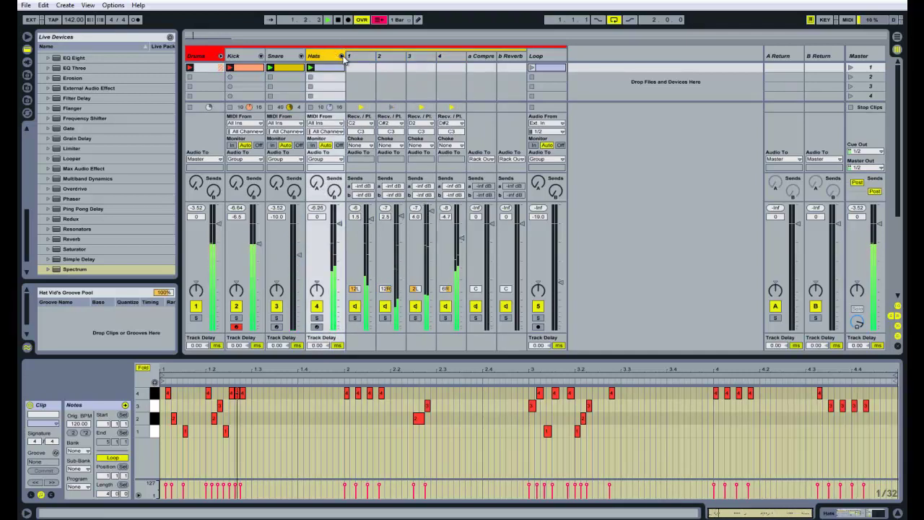
left_click(342, 56)
left_click(850, 513)
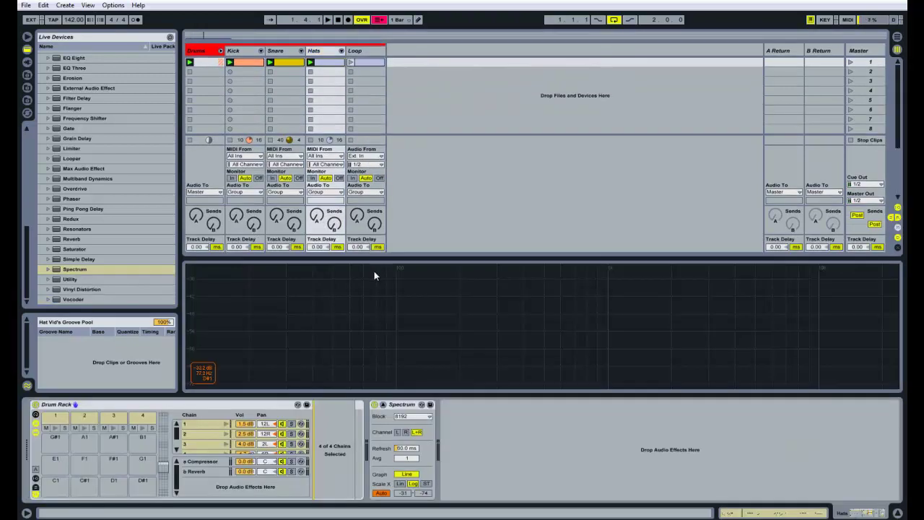
left_click(382, 405)
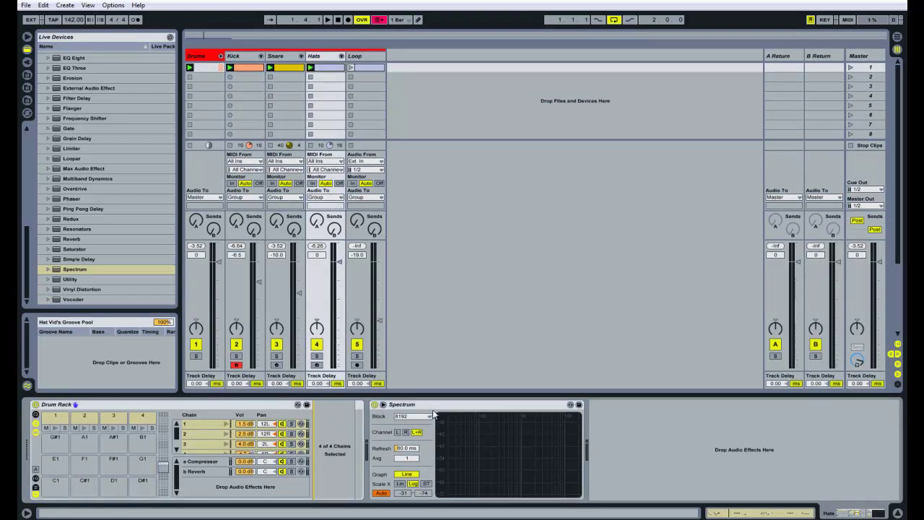
left_click(433, 405)
key("Delete")
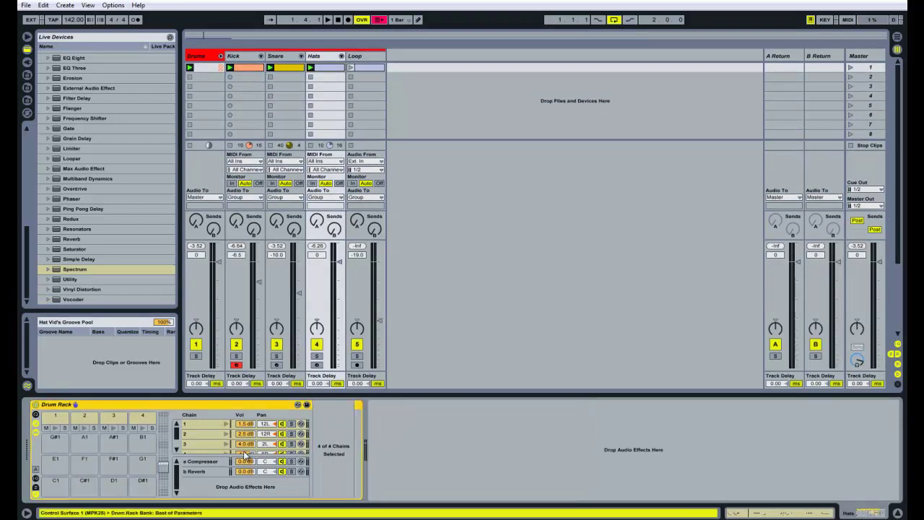
Open the Drum Rack's Compressor return chain and set the compressor's threshold to about -29.3 dB.
left_click(217, 459)
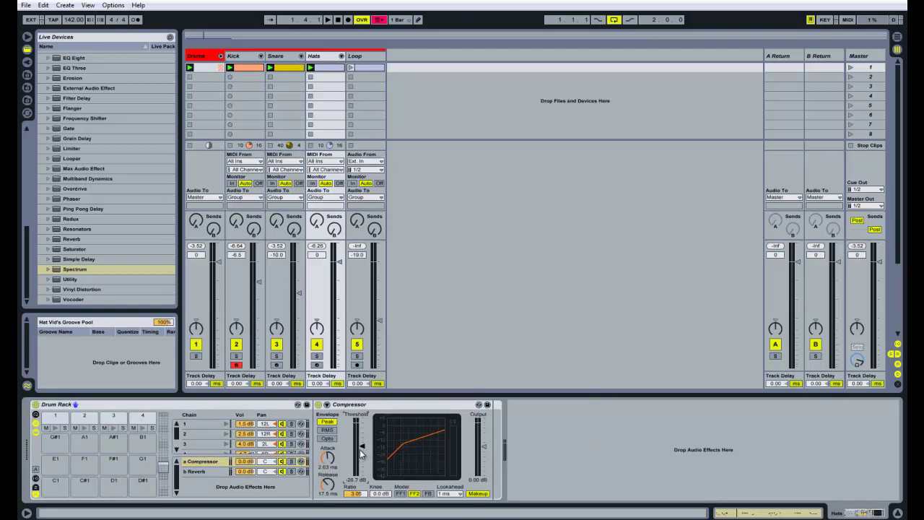
left_click_drag(361, 452, 360, 452)
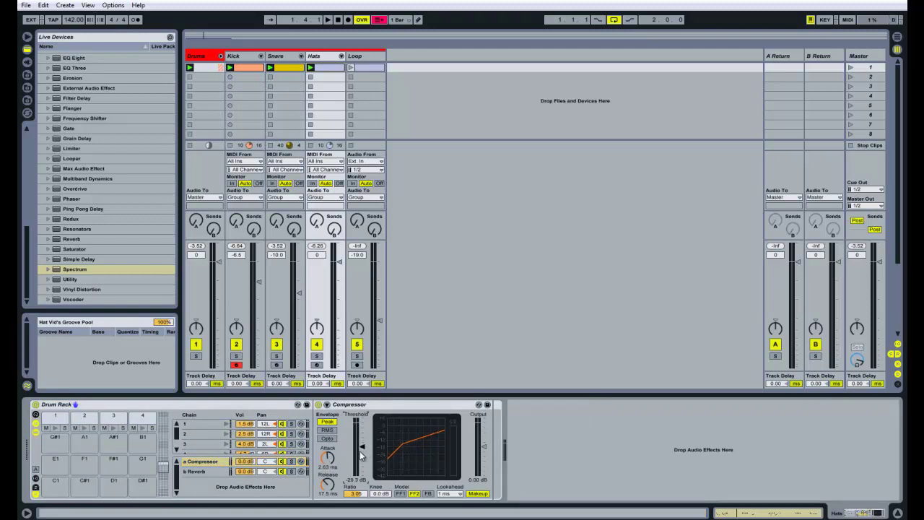
Unfold and solo the four hat chains, loop only the first two beats of the clip and start playback.
left_click(343, 57)
left_click(447, 55)
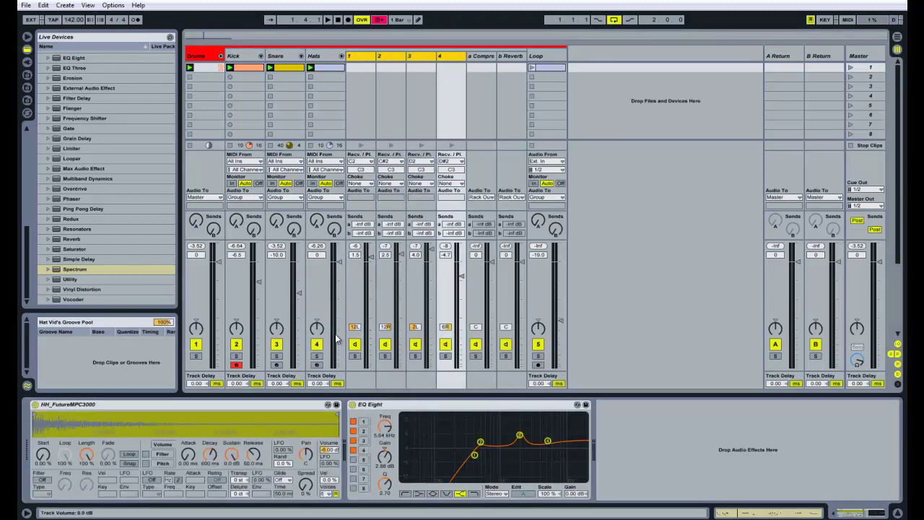
left_click(365, 57)
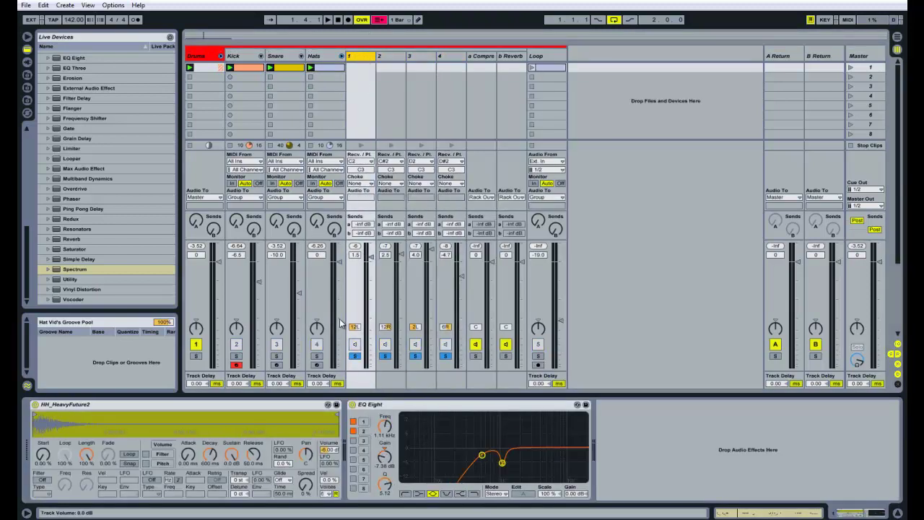
left_click(739, 512)
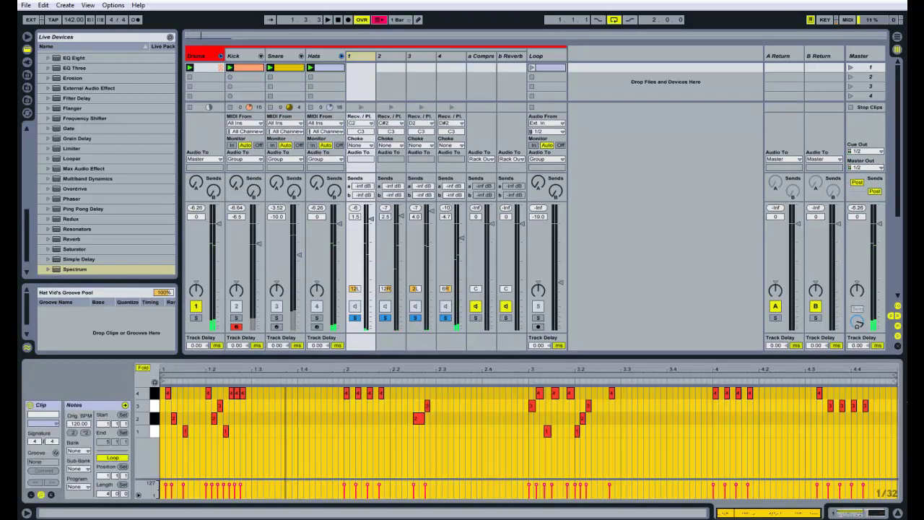
left_click_drag(897, 375, 252, 375)
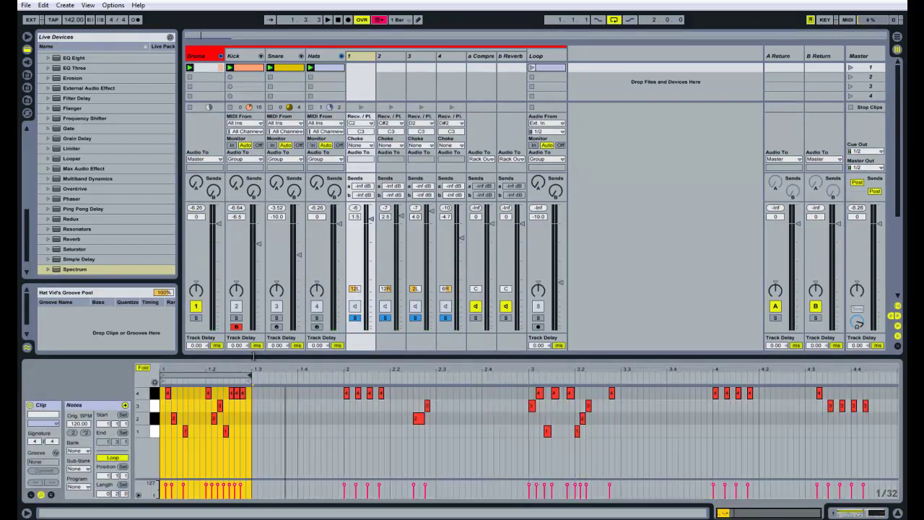
left_click(850, 513)
key("space")
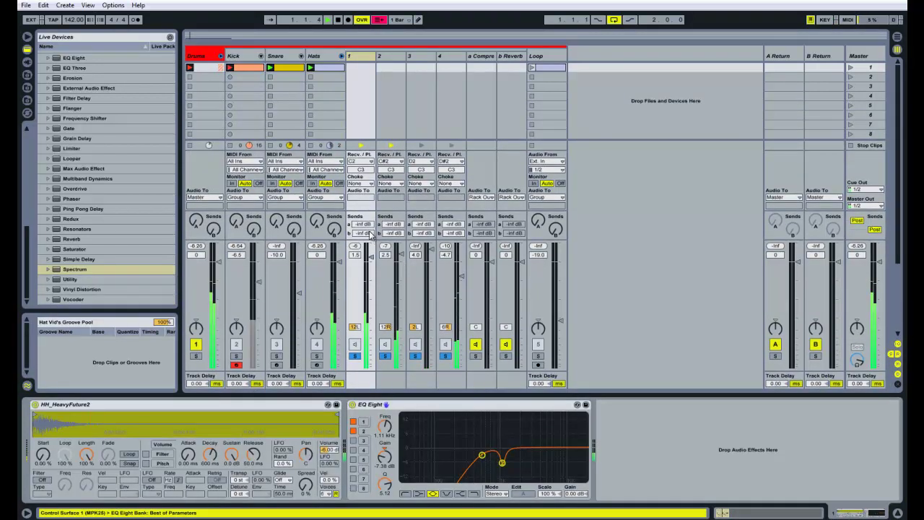
Set the Compressor sends of chains 1 to 4 to -14.7, -13.4, -11.2 and -18.0 dB, soloing each chain.
left_click_drag(367, 226, 367, 191)
mouse_move(367, 227)
left_mouse_down()
mouse_move(394, 223)
mouse_move(371, 226)
left_mouse_up()
left_click(357, 357)
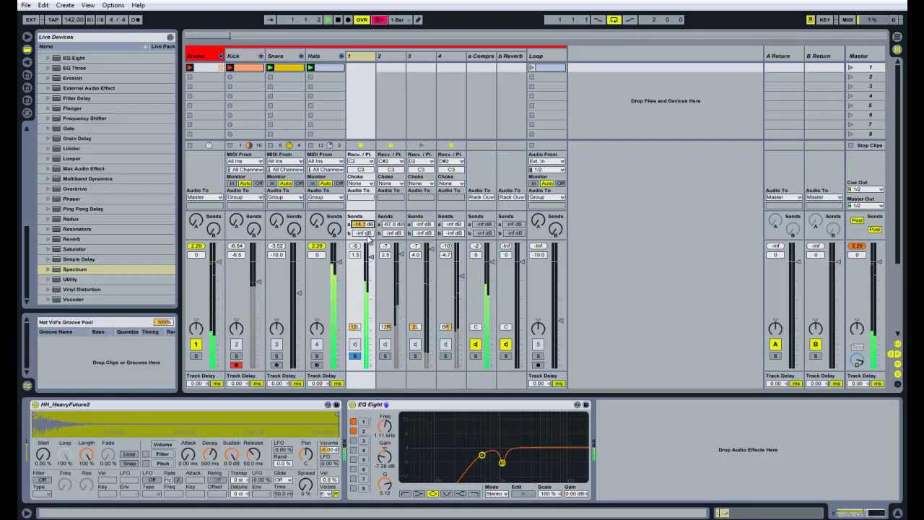
left_click(385, 357)
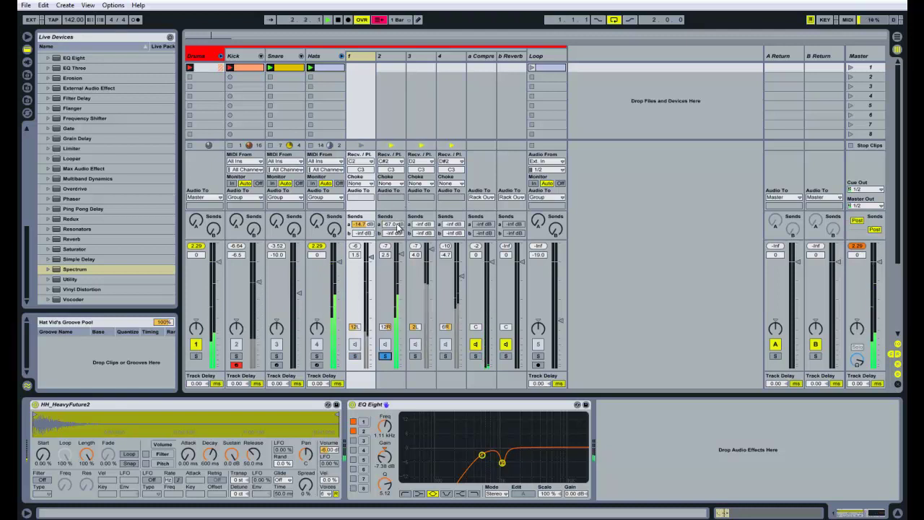
left_click_drag(397, 227, 397, 226)
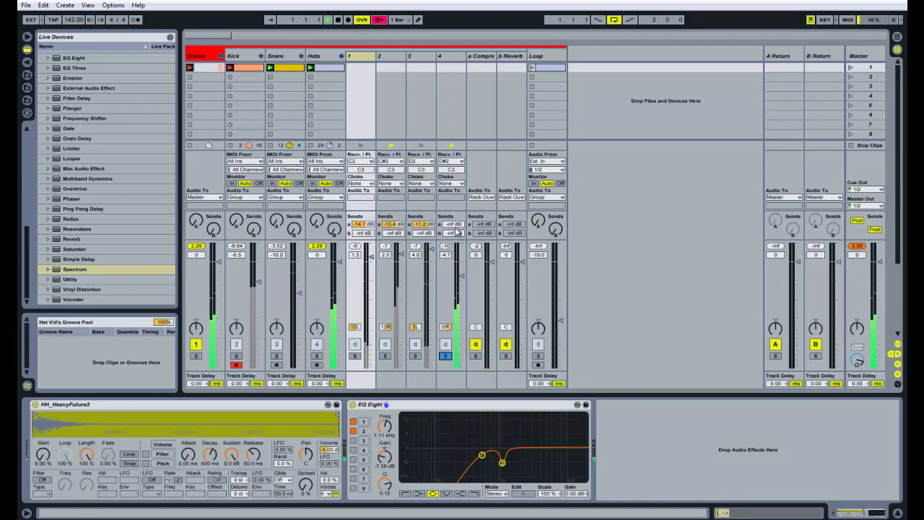
left_click_drag(455, 225, 456, 225)
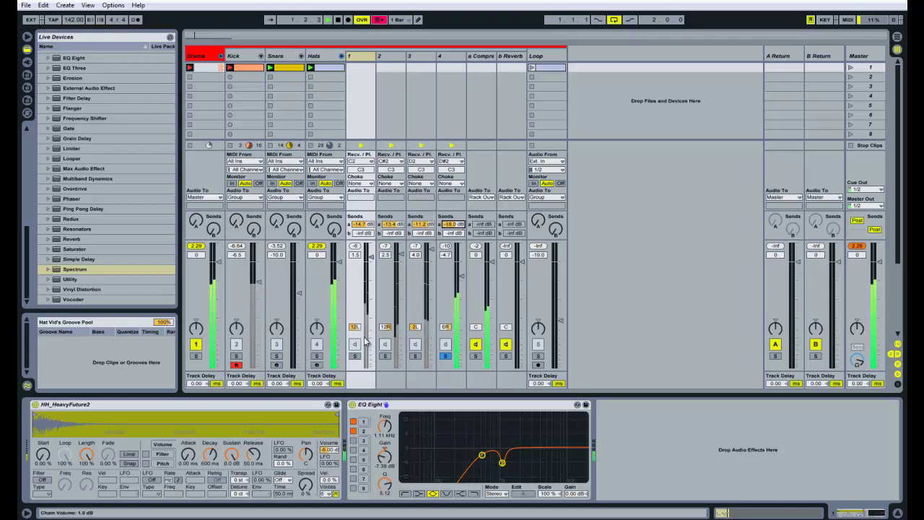
Lower chain 1's Compressor send to -16.0 dB, clear the solo and set the Hats track volume to -5.0 dB.
left_click(354, 355)
left_click_drag(354, 225, 361, 229)
left_click(354, 356)
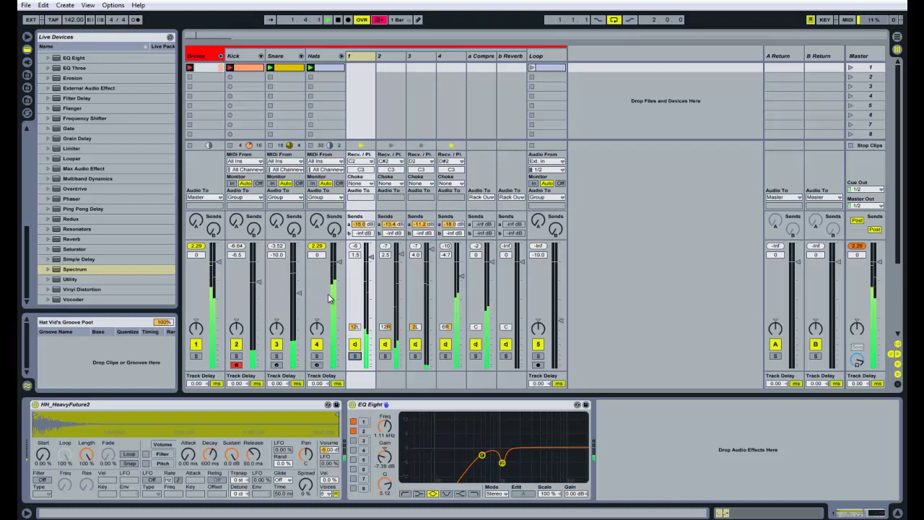
left_click_drag(336, 260, 337, 268)
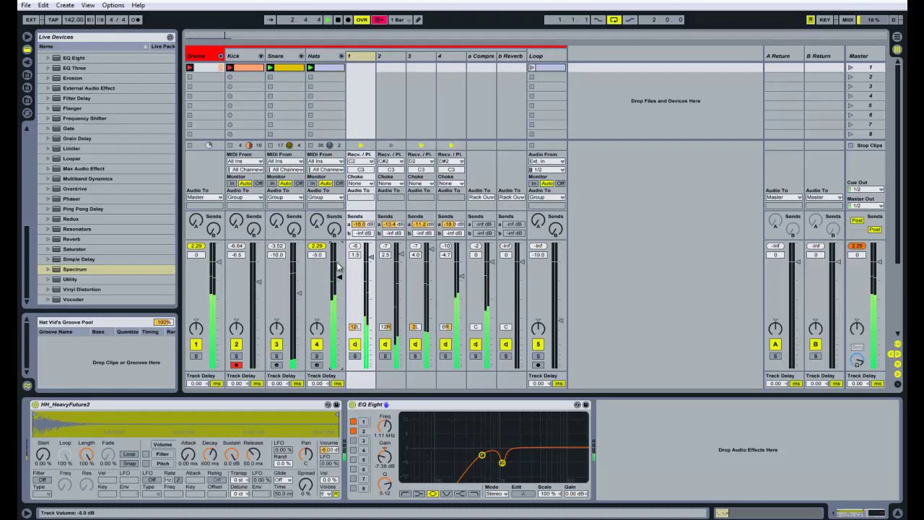
Stop playback and extend the Hats clip loop back to the full four bars.
key("space")
left_click(725, 513)
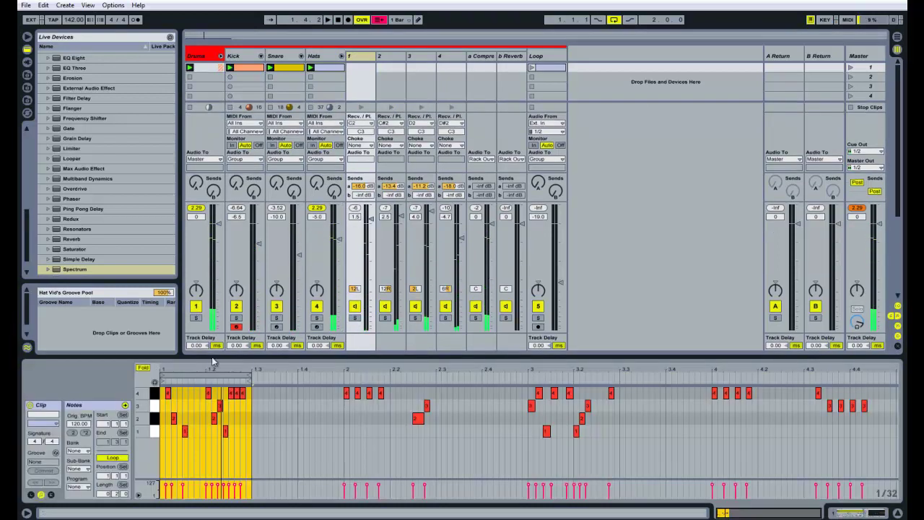
left_click_drag(255, 380, 898, 485)
Solo chain 1 and display the Reverb return chain in the Hats Drum Rack, resetting the track's peak level.
key("shift+Tab")
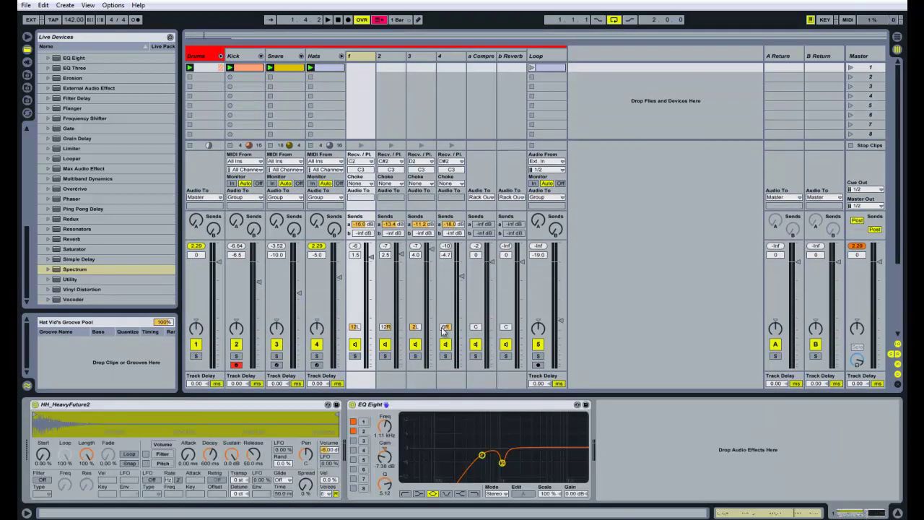
left_click(355, 356)
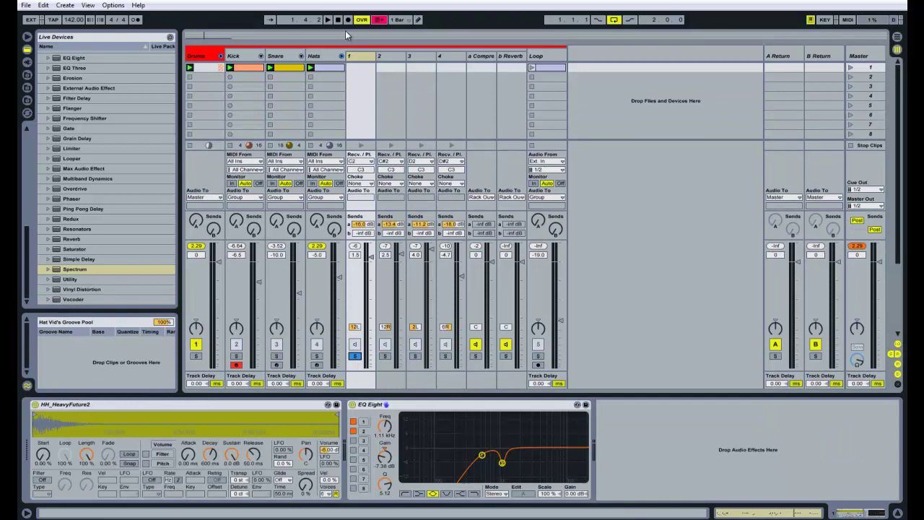
left_click(318, 56)
left_click(209, 473)
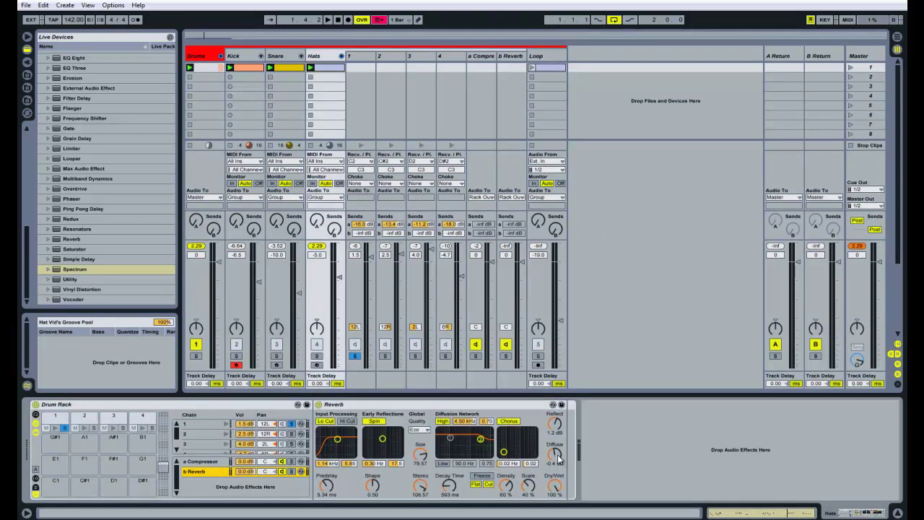
left_click(317, 247)
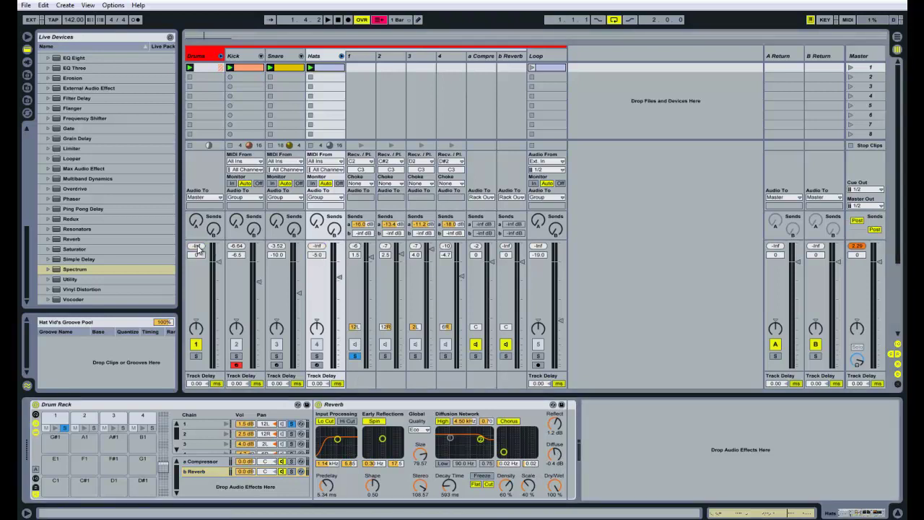
Set the Reverb sends of chains 1 to 4 to -11.0, -11.2, -9.7 and -9.4 dB, soloing each chain, and clear the solo.
mouse_move(374, 232)
left_mouse_down()
mouse_move(373, 221)
mouse_move(371, 238)
left_mouse_up()
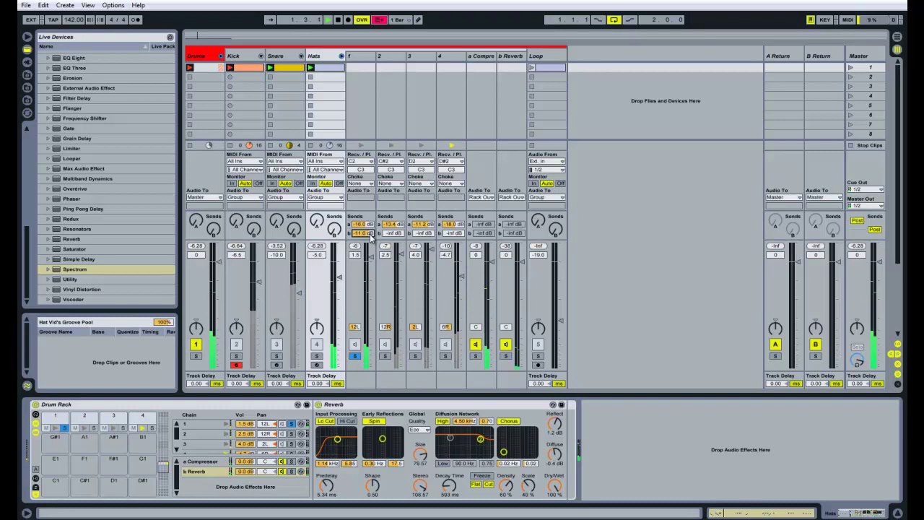
left_click(385, 356)
left_click_drag(393, 238, 394, 232)
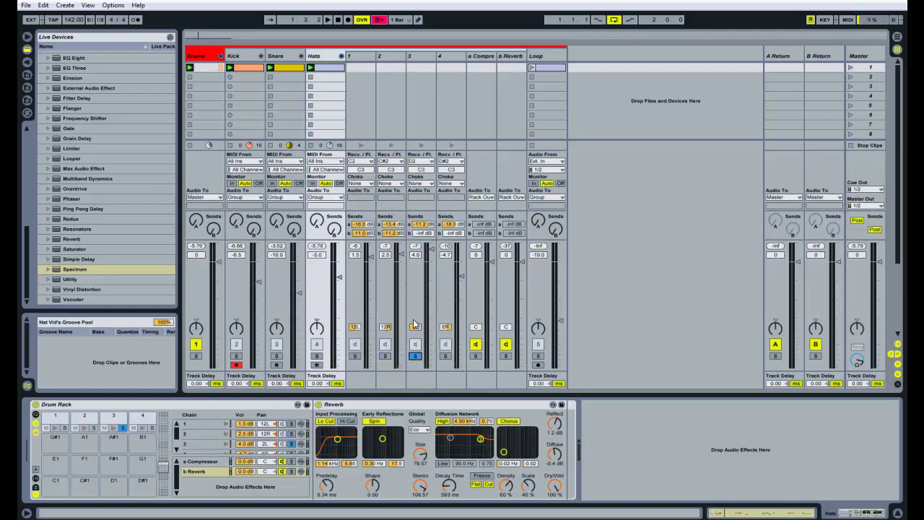
left_click_drag(419, 234, 425, 234)
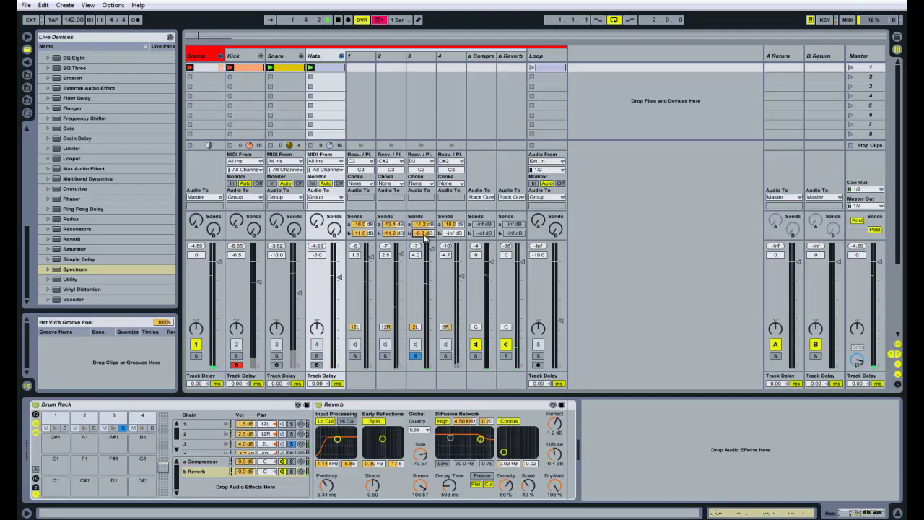
left_click(446, 356)
key("space")
left_click_drag(457, 234, 457, 236)
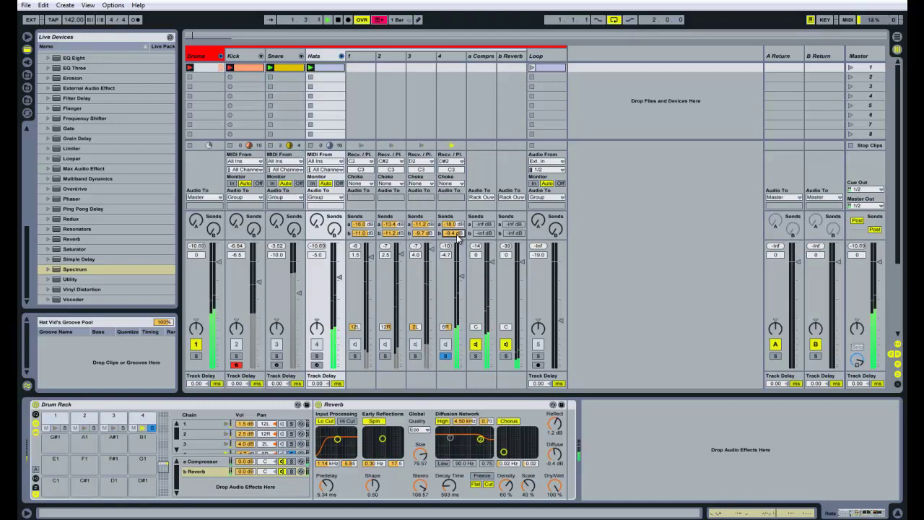
left_click(446, 355)
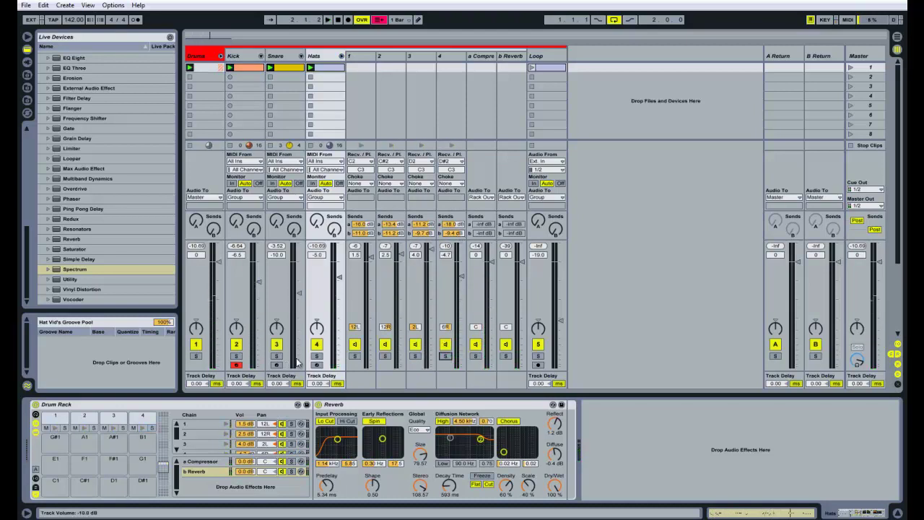
Compare the soloed Hats track with the Reverb return switched off and on, and stop playback.
left_click(283, 472)
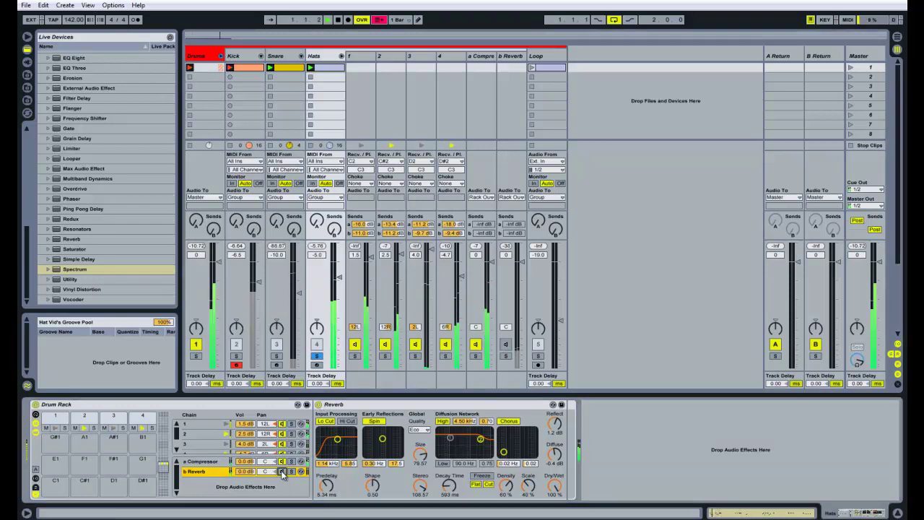
left_click(282, 472)
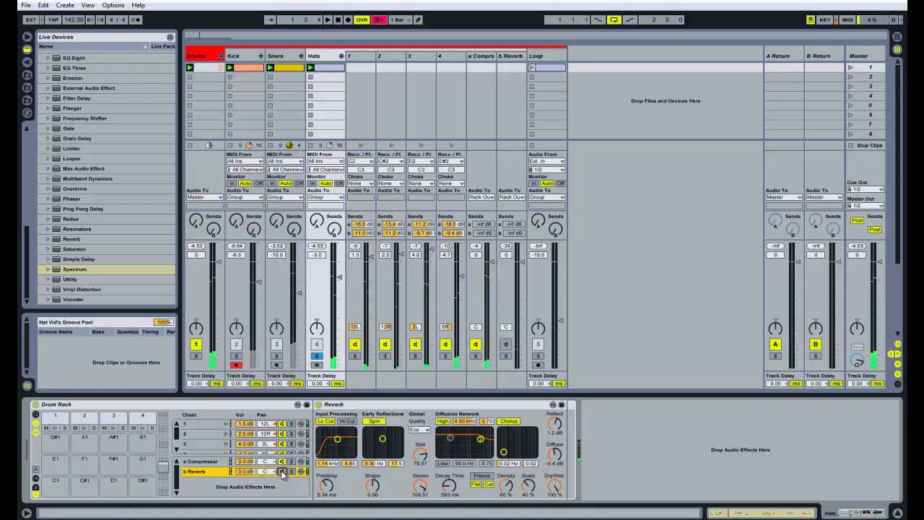
key("space")
Raise the Reverb sends of all four chains together to -10.2, -10.4, -8.9 and -8.6 dB and audition the Hats track.
left_click(361, 58)
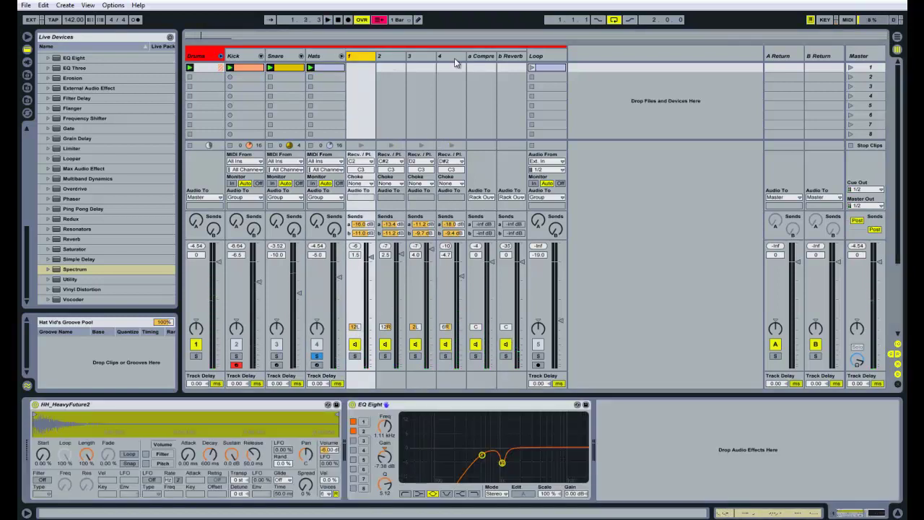
left_click(455, 58, "shift")
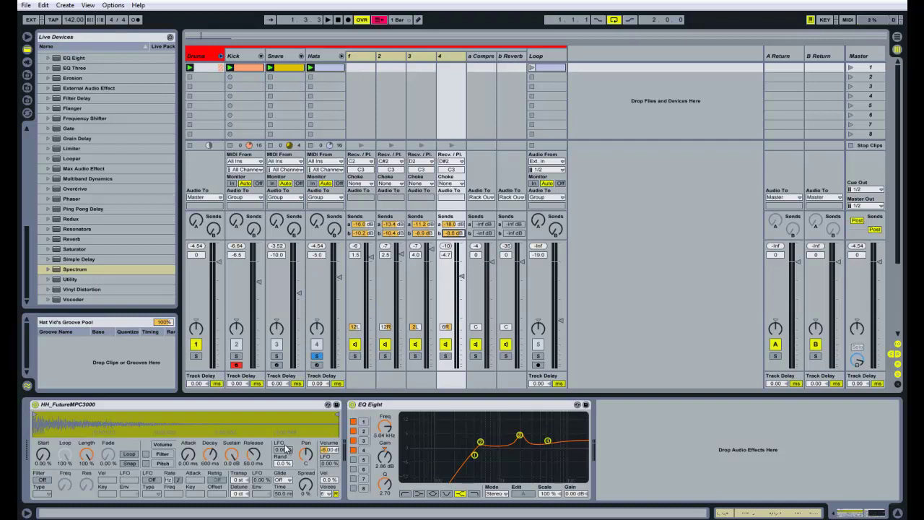
left_click(322, 58)
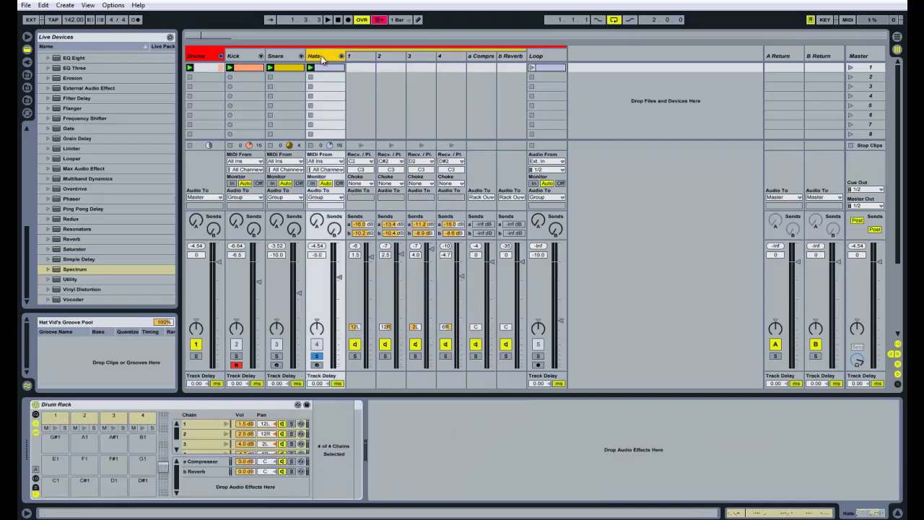
left_click(219, 471)
key("space")
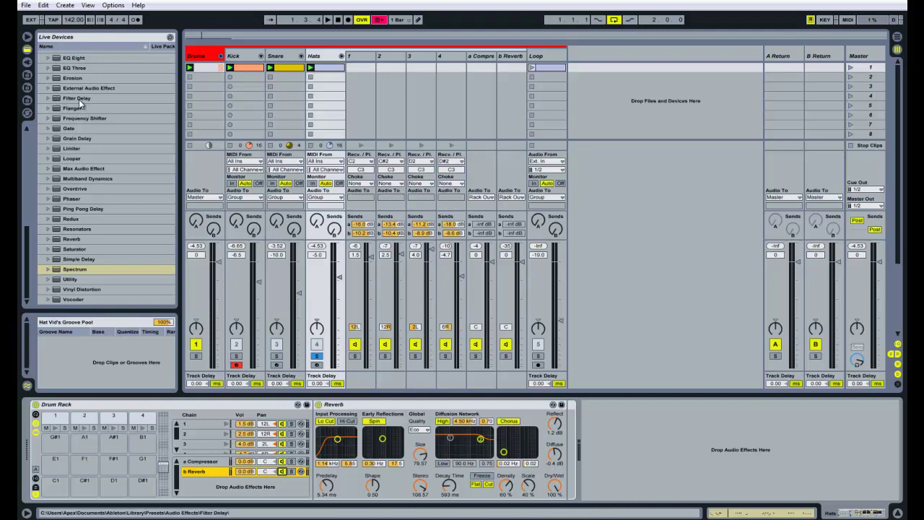
Add Filter Delay to the Hats Drum Rack as a third return chain below Reverb.
mouse_move(78, 96)
left_mouse_down()
mouse_move(246, 462)
mouse_move(640, 432)
mouse_move(589, 433)
left_mouse_up()
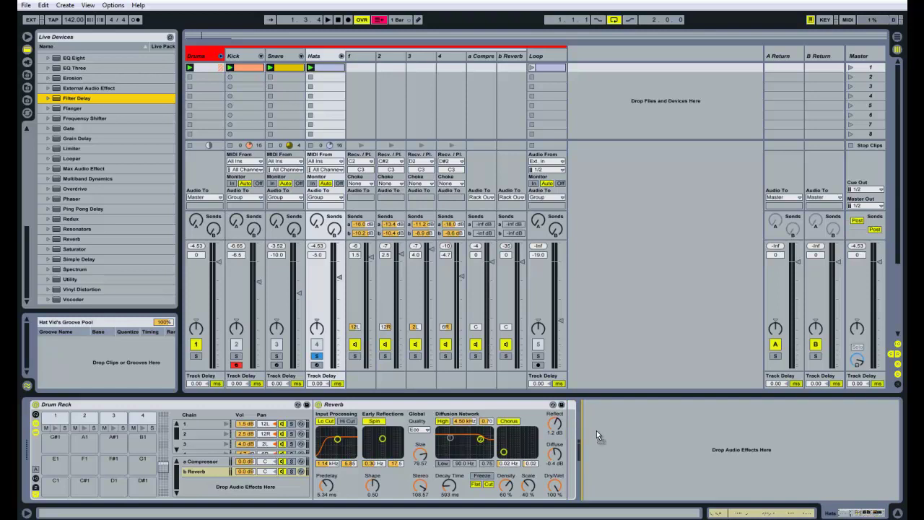
left_click_drag(597, 431, 269, 497)
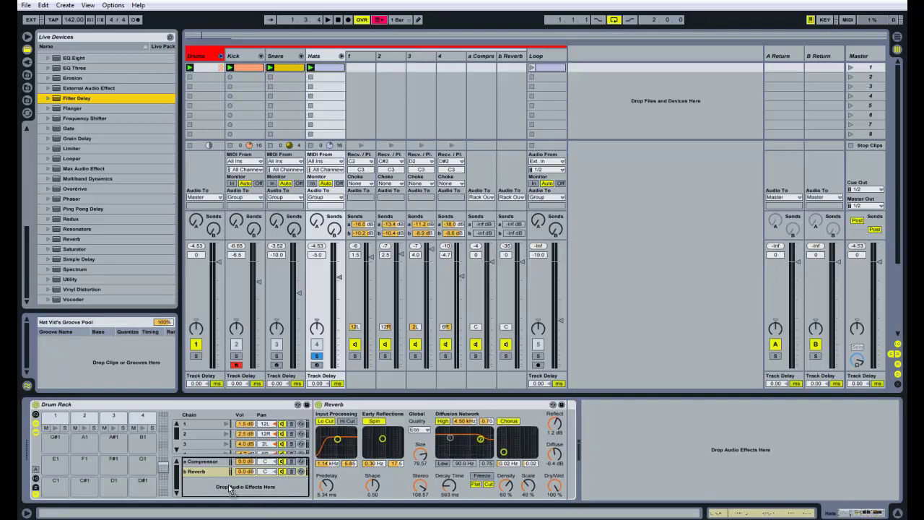
left_click_drag(208, 489, 208, 485)
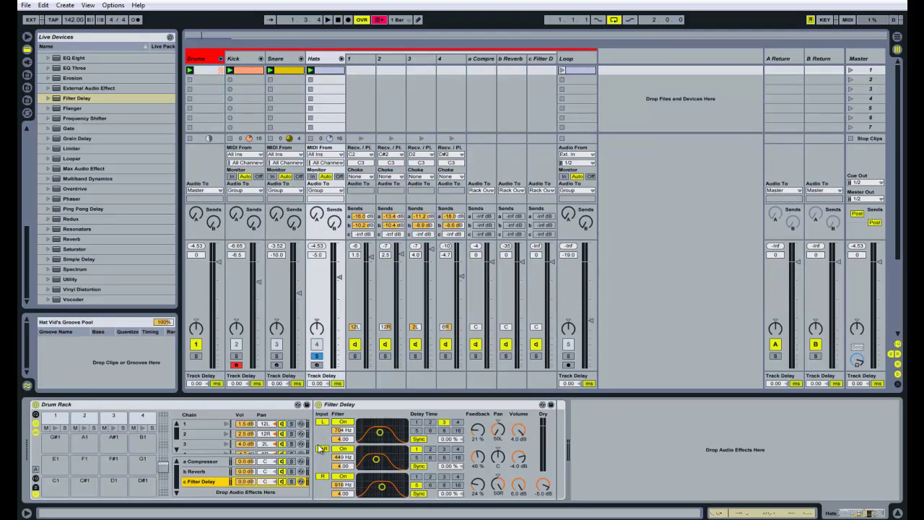
Disable the Filter Delay's L+R input, set L's delay time to 1, filter L at 3.10 kHz and R at 1.38 kHz, with 0% feedback.
left_click(322, 449)
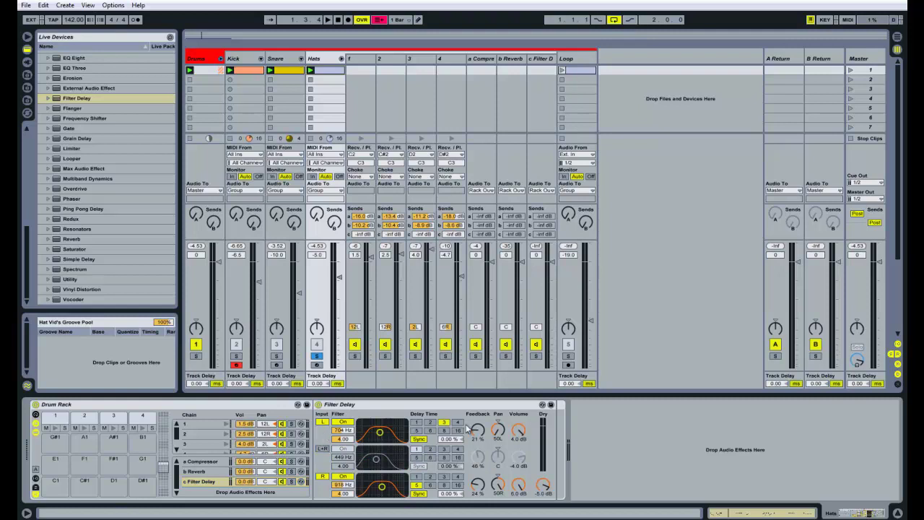
left_click(416, 423)
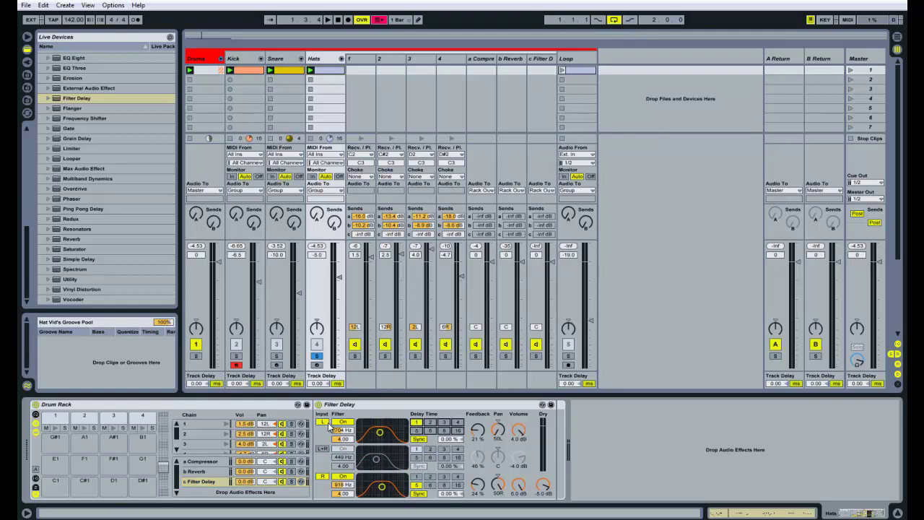
left_click_drag(381, 434, 389, 436)
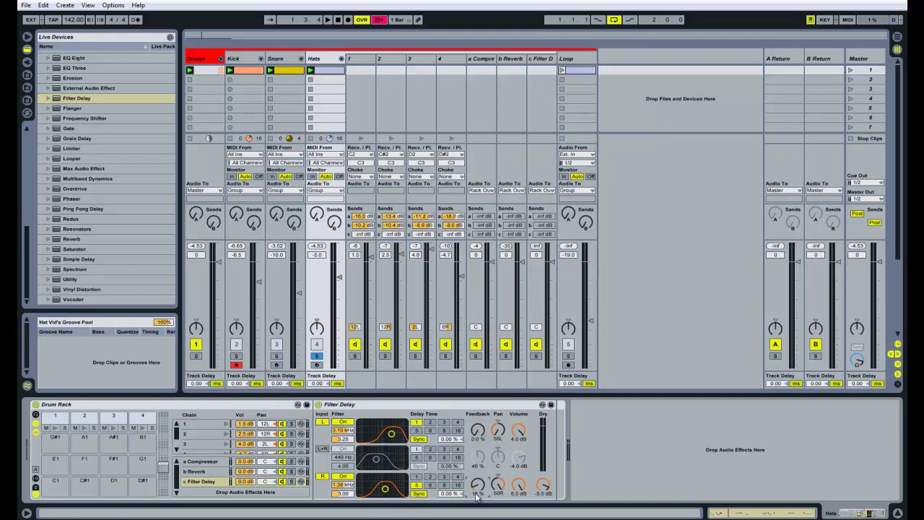
Turn the Filter Delay's dry level down to -inf dB and set the L and R volumes to 0 dB.
left_click(533, 458)
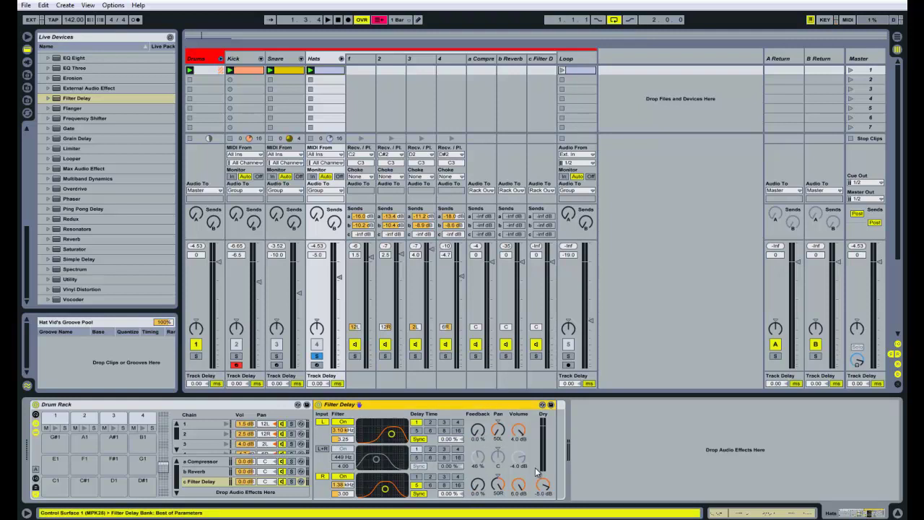
left_click(547, 493)
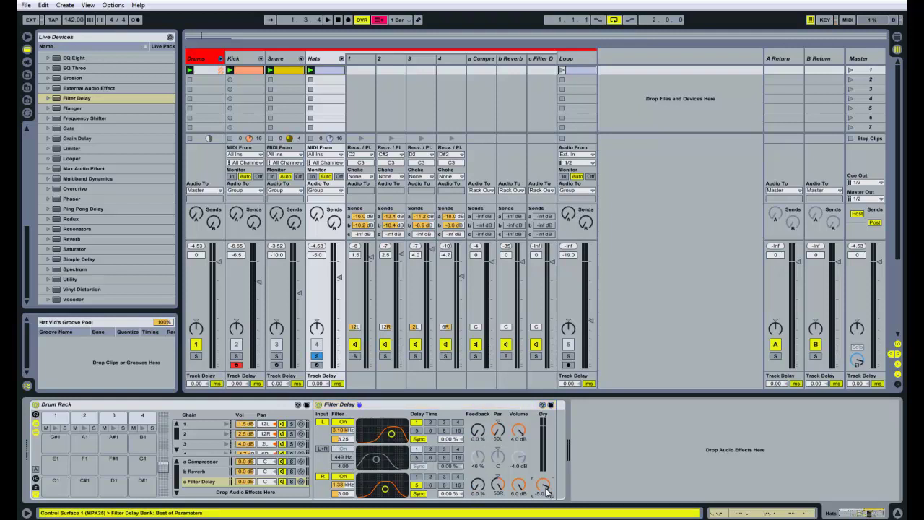
left_click_drag(546, 493, 547, 518)
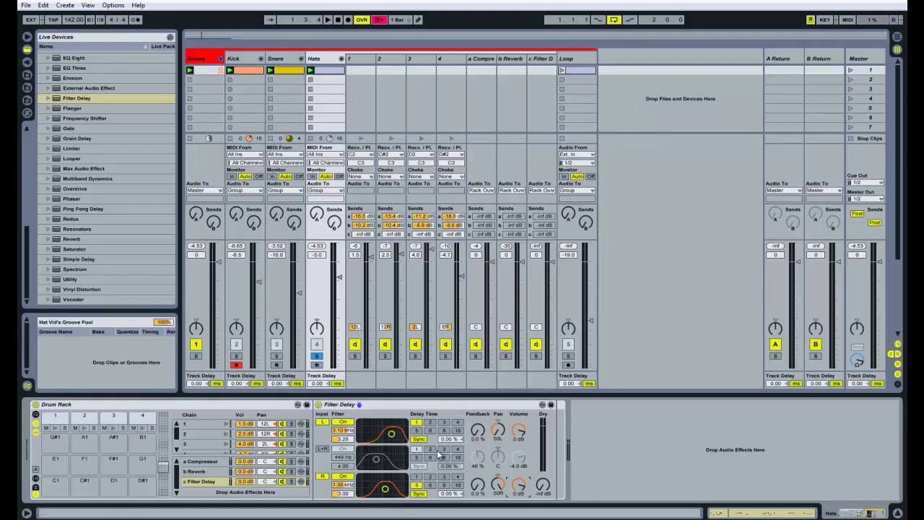
Set the Filter Delay's R delay time to 1 and offset the delay timing by 1.04% for L and -0.21% for R.
left_click(417, 478)
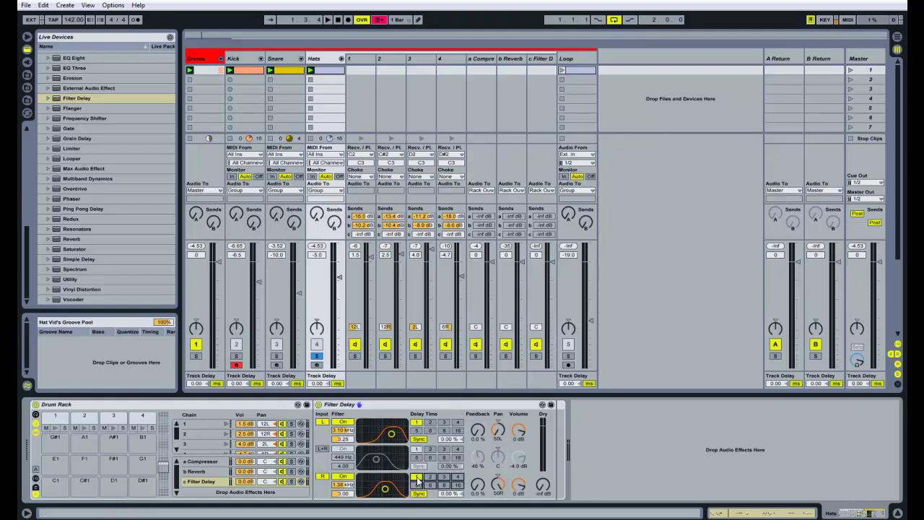
left_click(417, 422)
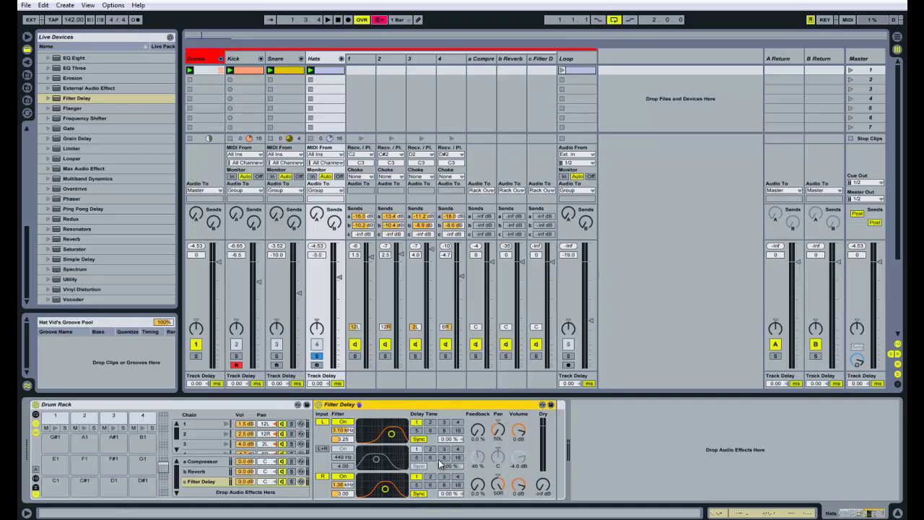
left_click_drag(440, 439, 440, 438)
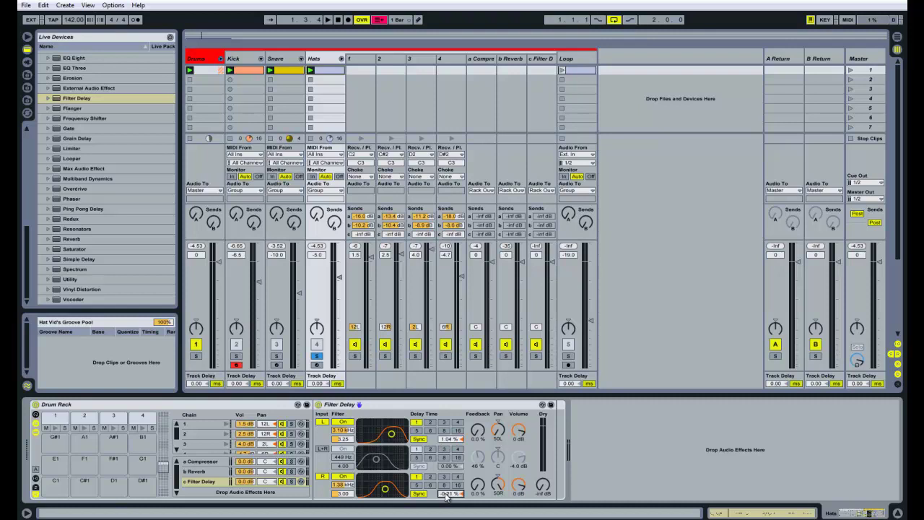
Start playback, solo chain 1 and raise its Filter Delay send to -9.4 dB.
key("space")
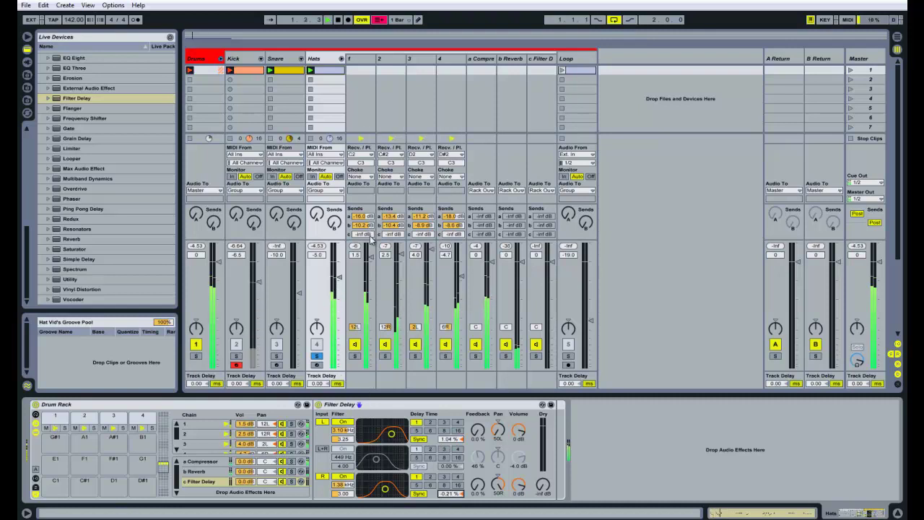
left_click(355, 356)
left_click_drag(369, 234, 369, 233)
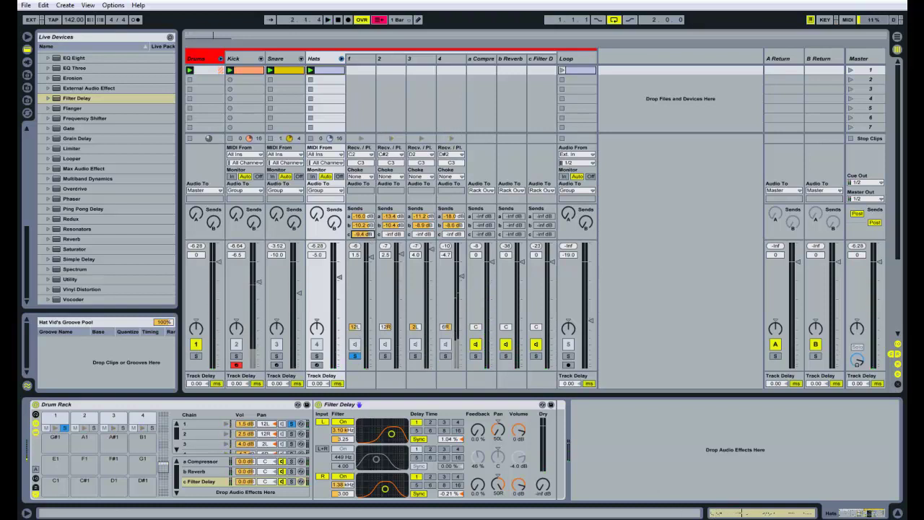
Shorten the Hats clip loop to the first two beats and restart playback.
left_click(748, 514)
left_click_drag(891, 374, 252, 374)
key("space")
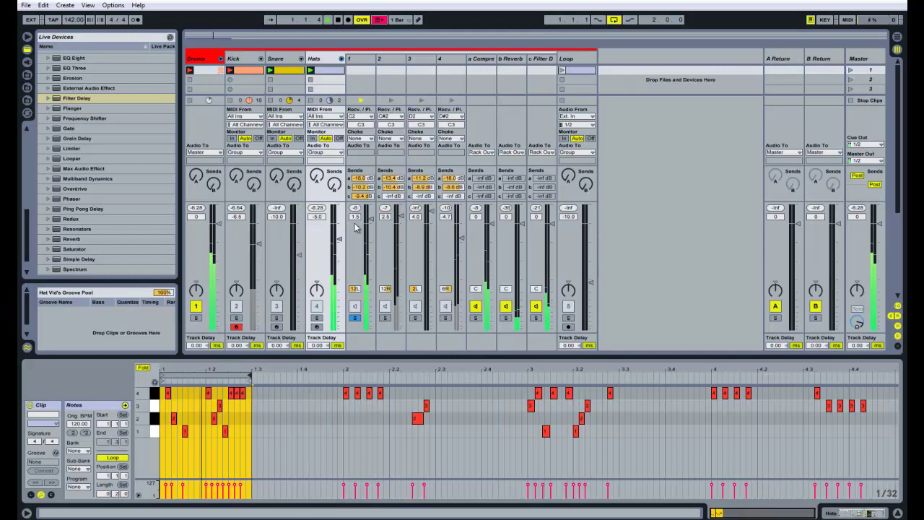
Set the Filter Delay sends of chains 1 and 2 to -20.6 and -18.0 dB, soloing each chain.
left_click_drag(364, 197, 365, 177)
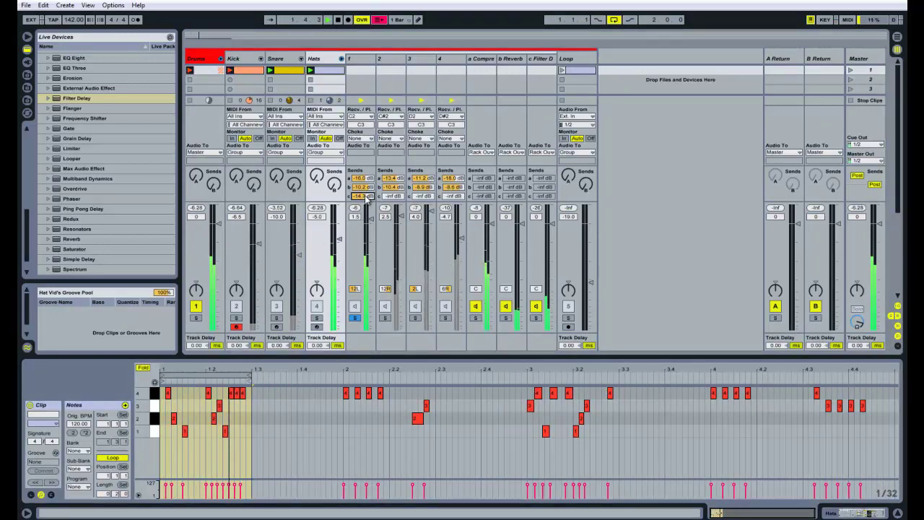
left_click(384, 319)
left_click_drag(396, 198, 372, 200)
left_click(354, 318)
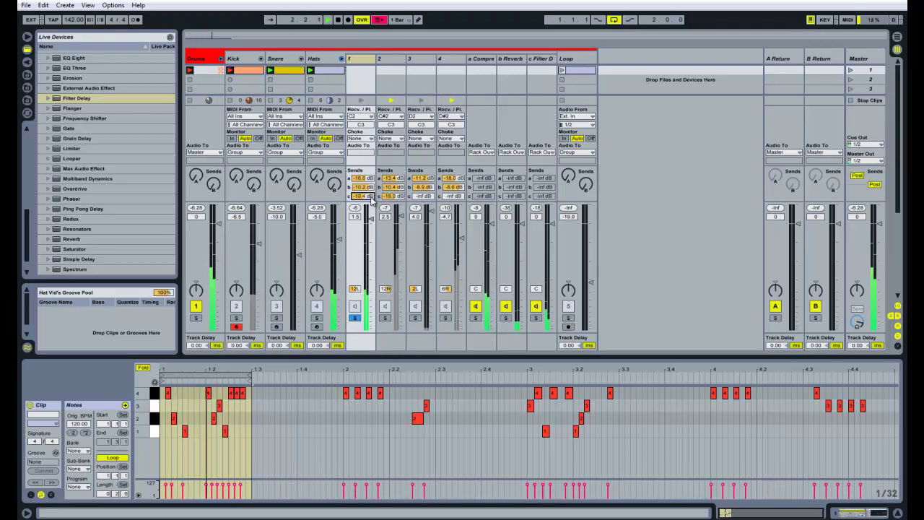
scroll(373, 200, "down", 1)
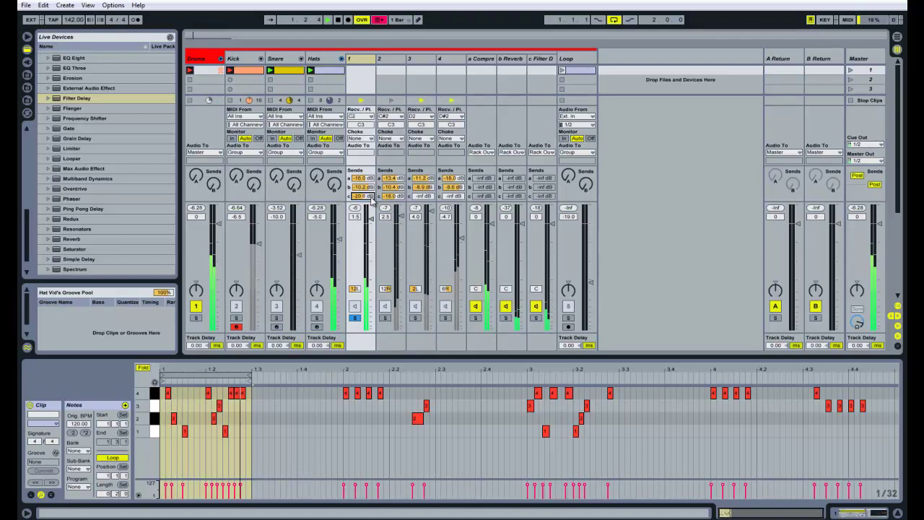
Set the Filter Delay sends of chains 3 and 4 to -17.2 and about -14 dB, soloing each chain.
left_click(415, 318)
left_click_drag(432, 198, 431, 195)
scroll(431, 199, "up", 2)
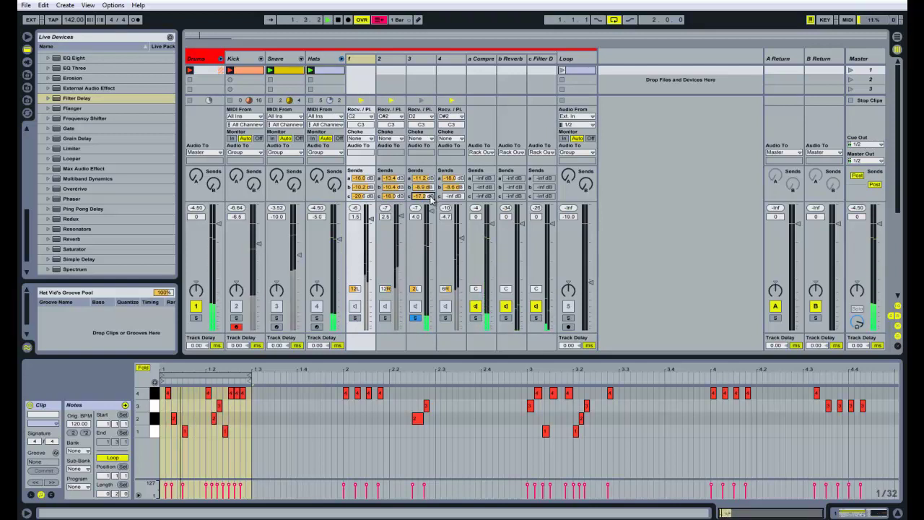
left_click(445, 318)
left_click_drag(455, 198, 455, 189)
scroll(455, 197, "down", 3)
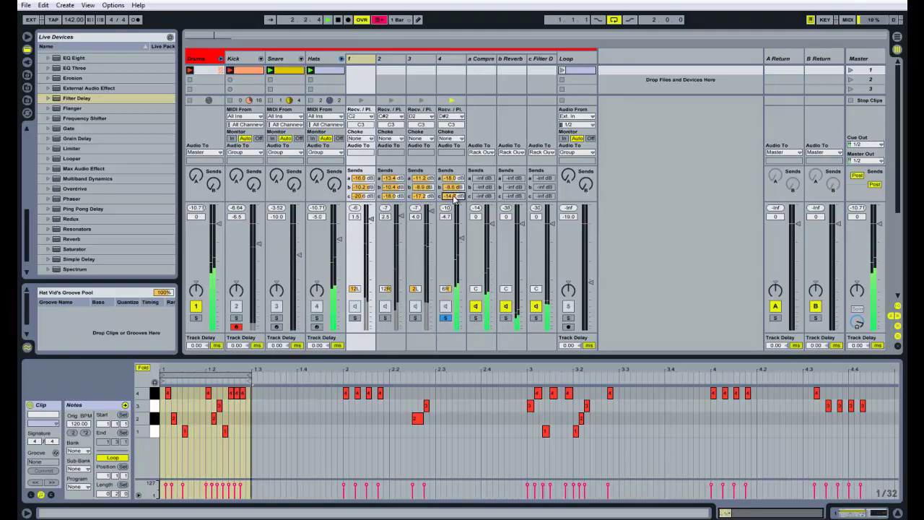
Set chain 4's Filter Delay send to -23.7 dB.
left_click_drag(454, 198, 455, 200)
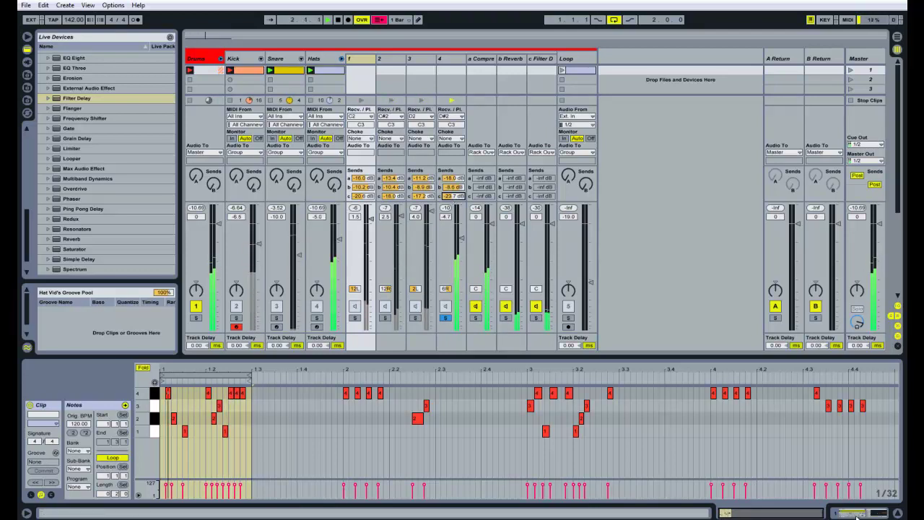
Unsolo chain 4 and bypass and re-enable the Drum Rack's Filter Delay return to compare the hats with and without it.
left_click(329, 79)
left_click(321, 59)
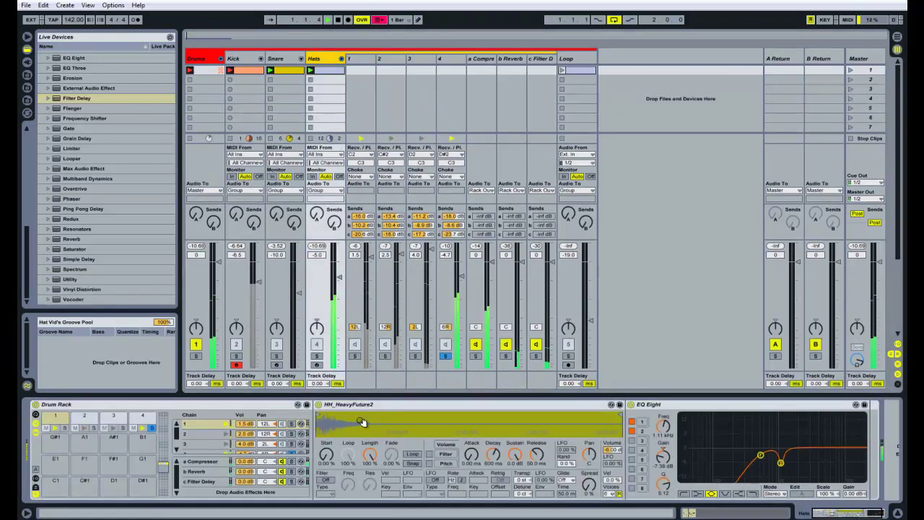
left_click(205, 482)
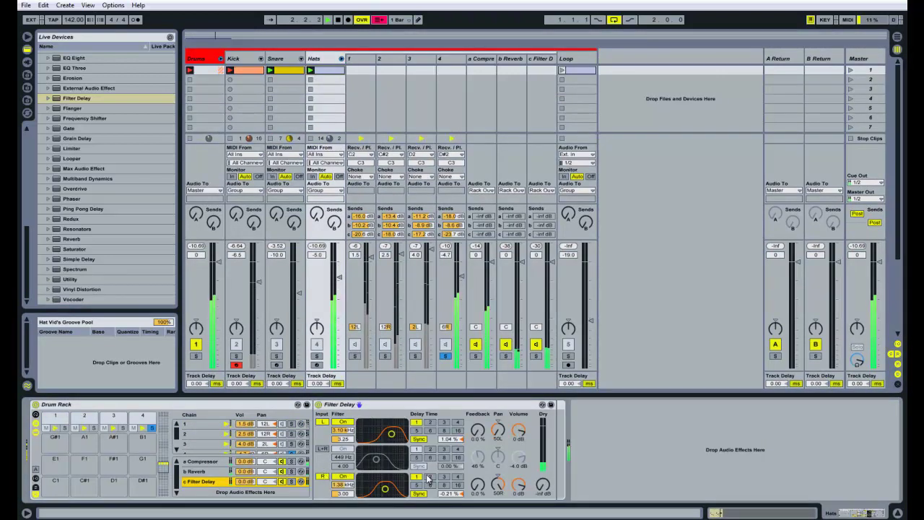
left_click(446, 357)
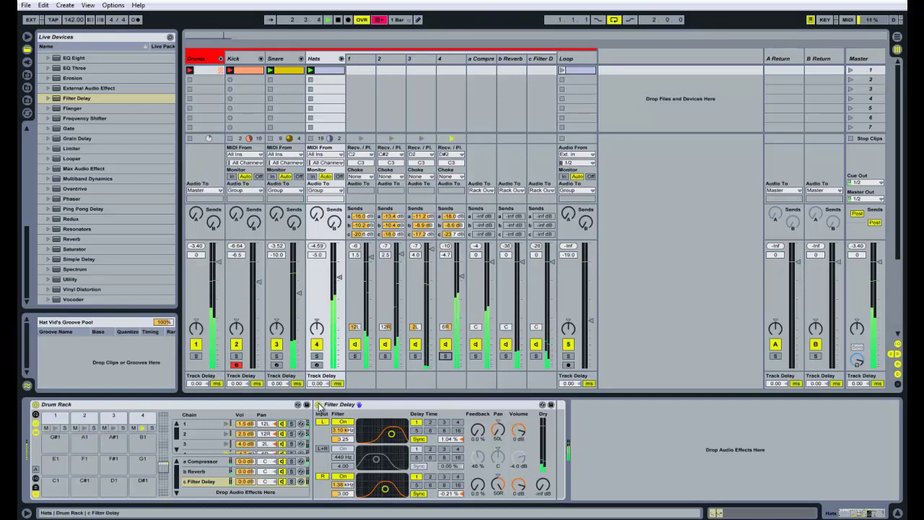
left_click(318, 405)
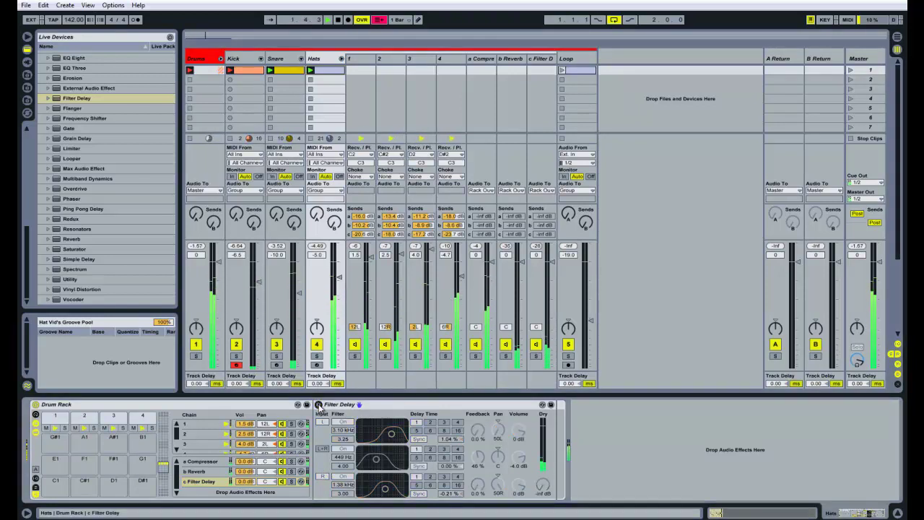
left_click(318, 404)
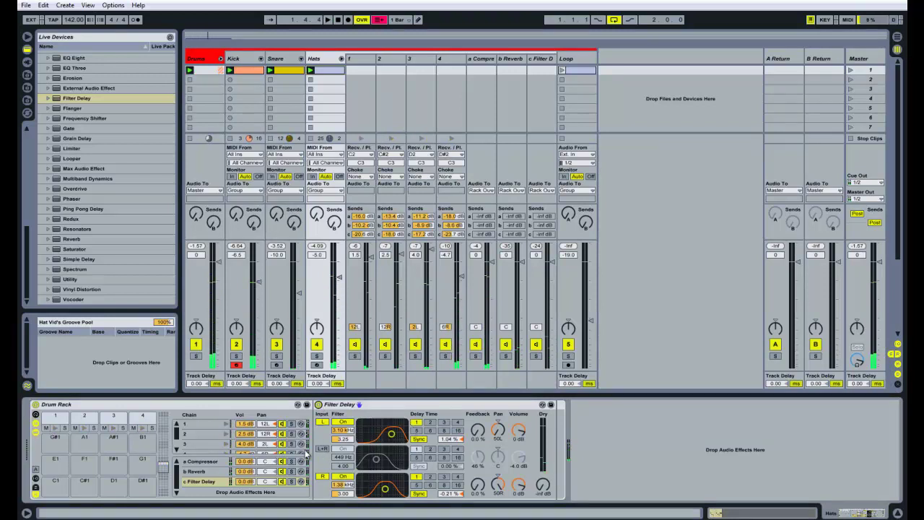
Select chains 1 to 4 and lower their Filter Delay sends together to -21.7, -19.1, -18.3 and -24.8 dB.
left_click(364, 60)
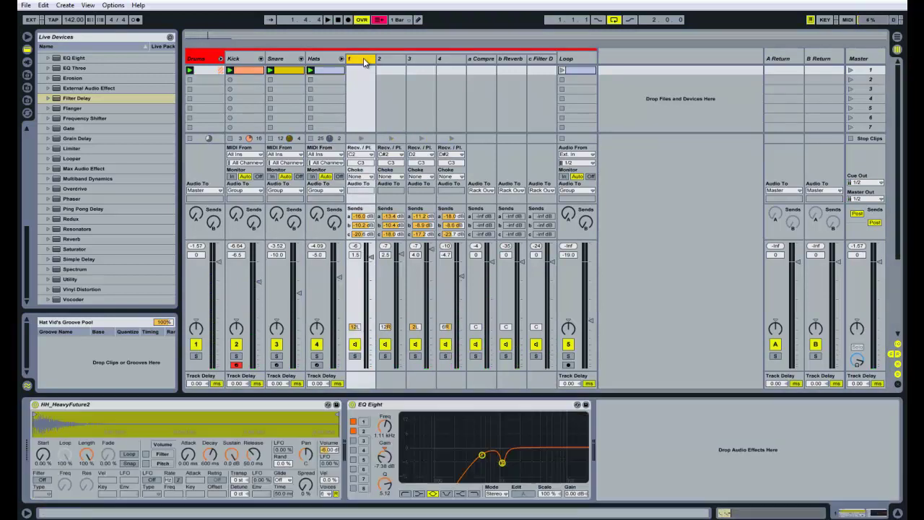
left_click(454, 60, "shift")
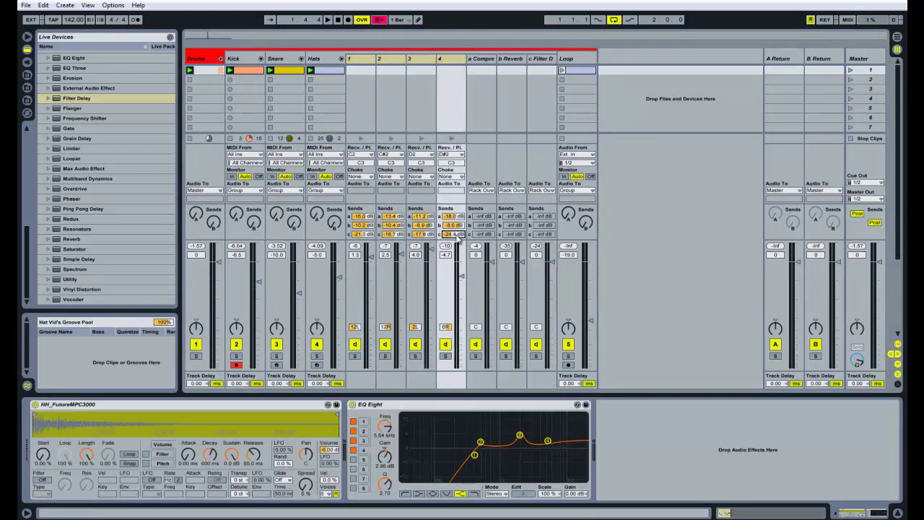
Extend the Hats clip loop to its full four bars and restart playback.
left_click(333, 60)
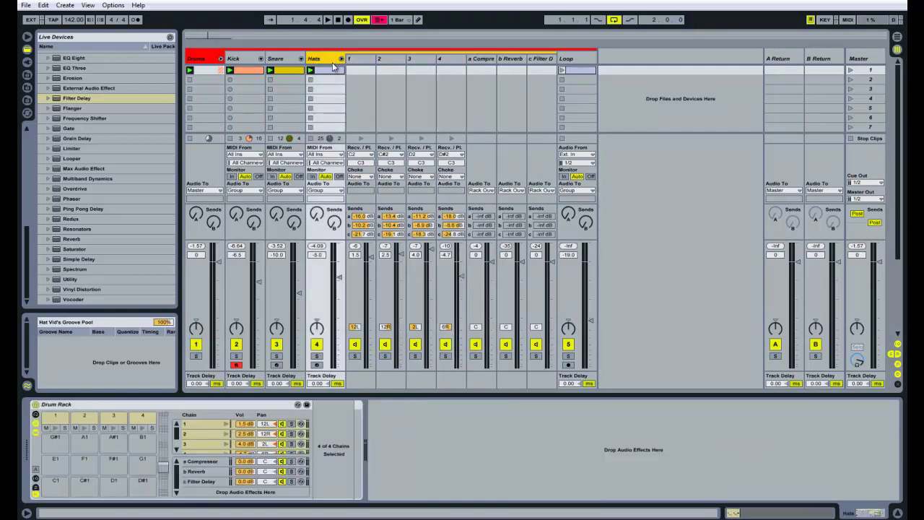
left_click(734, 513)
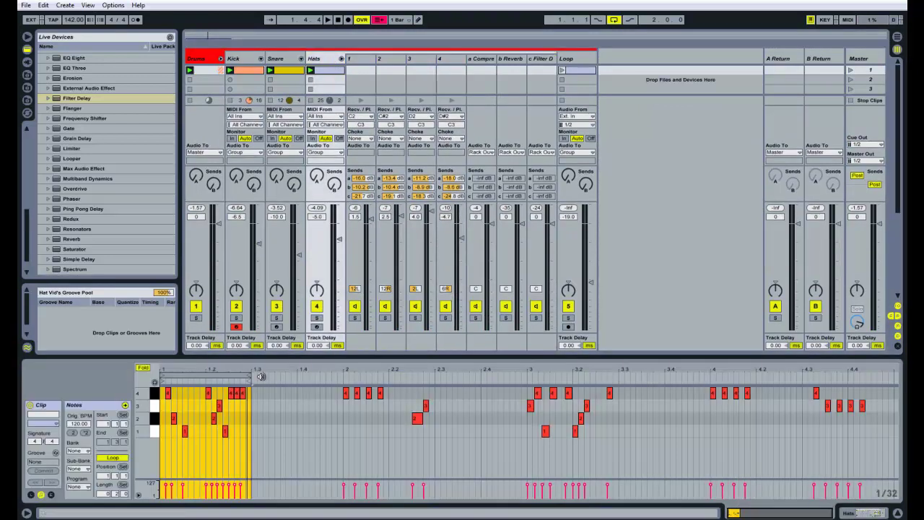
left_click_drag(248, 375, 893, 373)
key("space")
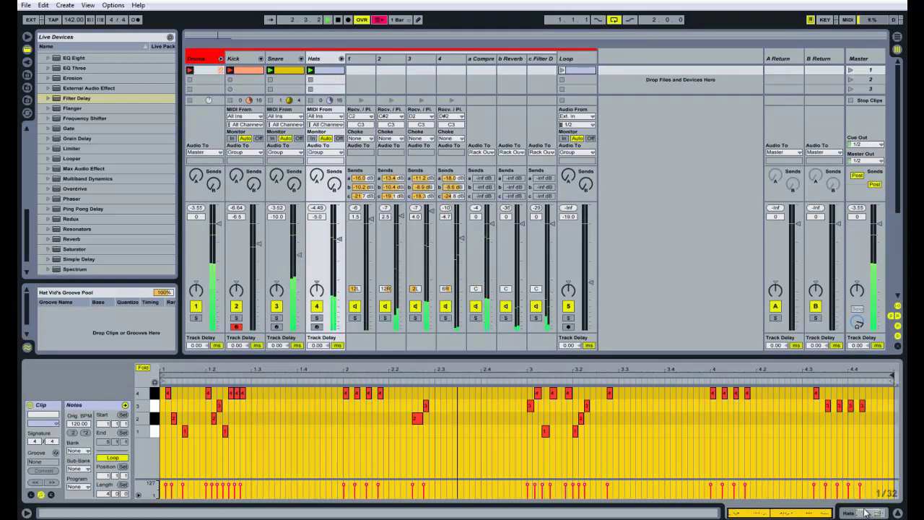
left_click(866, 513)
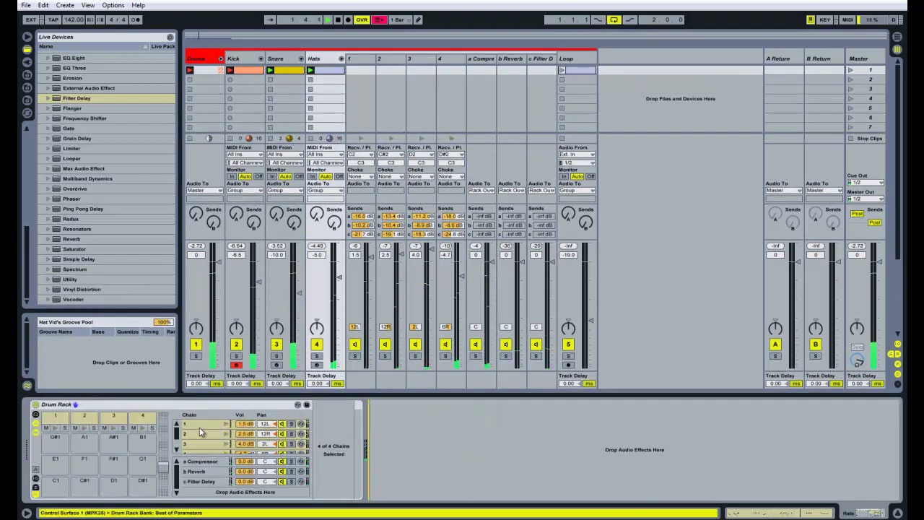
left_click(66, 416)
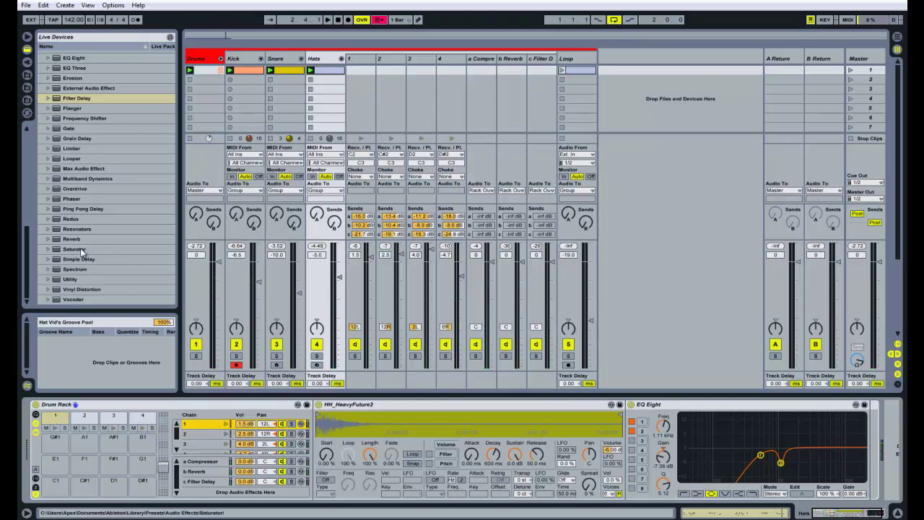
scroll(84, 177, "up", 3)
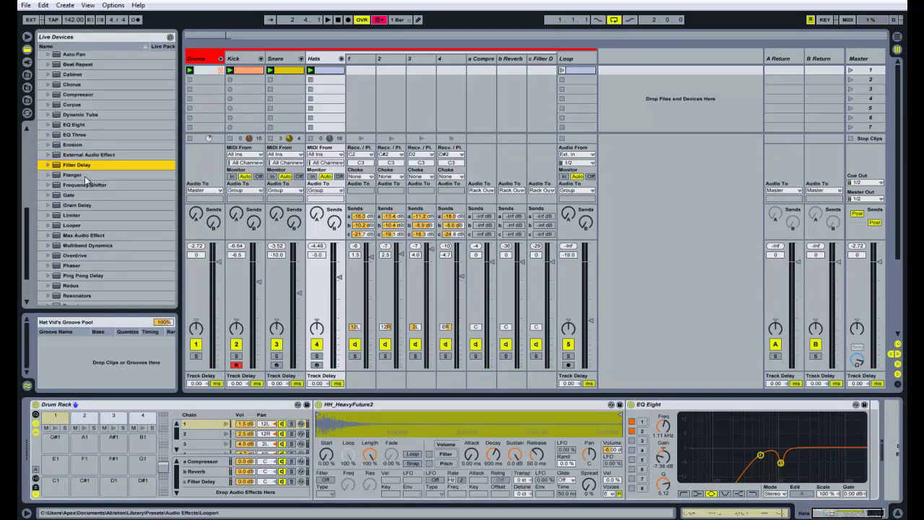
scroll(85, 176, "down", 3)
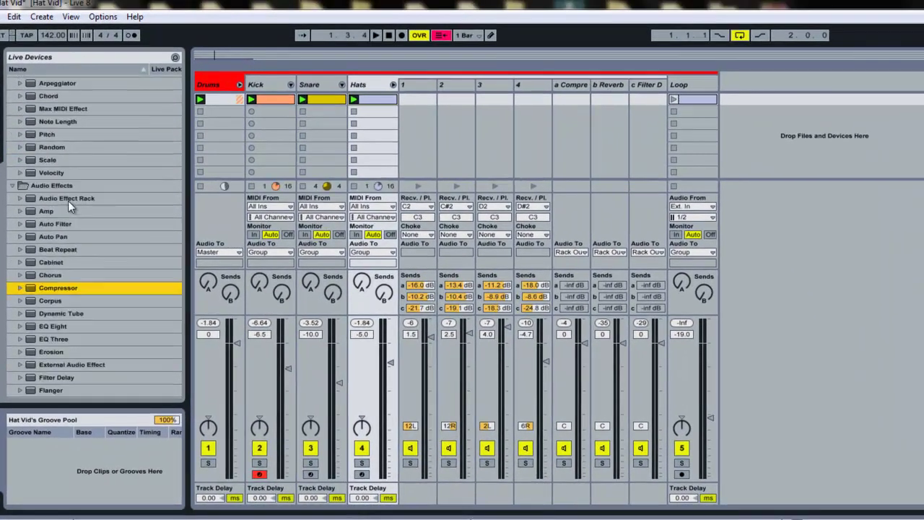
scroll(70, 204, "down", 2)
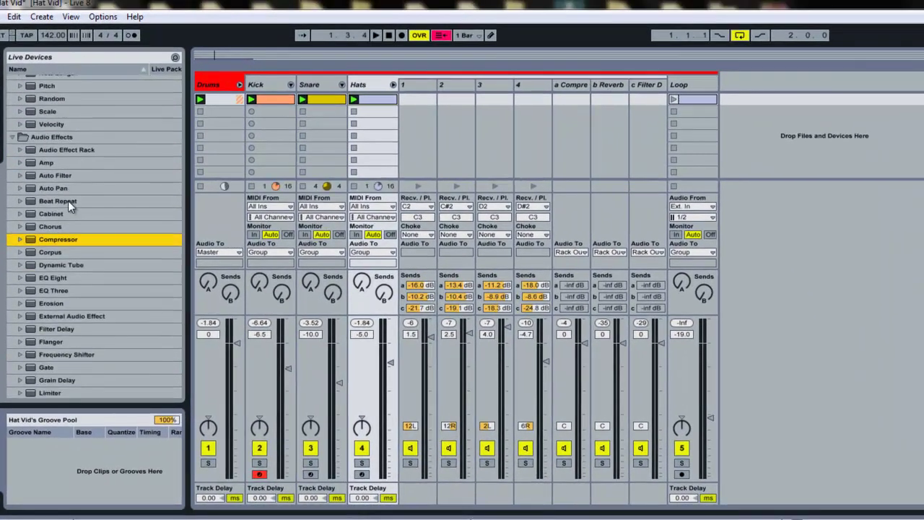
Collapse the Hats chains and audition the Loop clip with the Loop track's volume set to -8.8 dB.
left_click(390, 83)
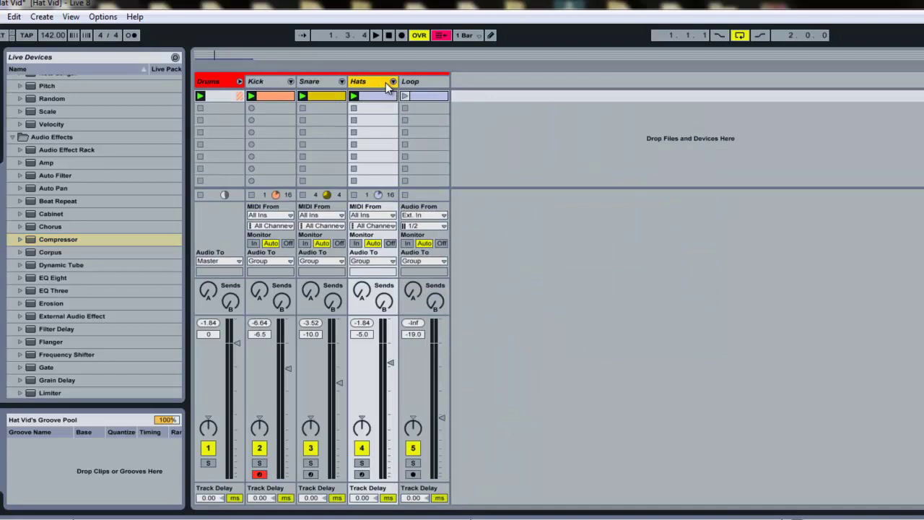
left_click(413, 80)
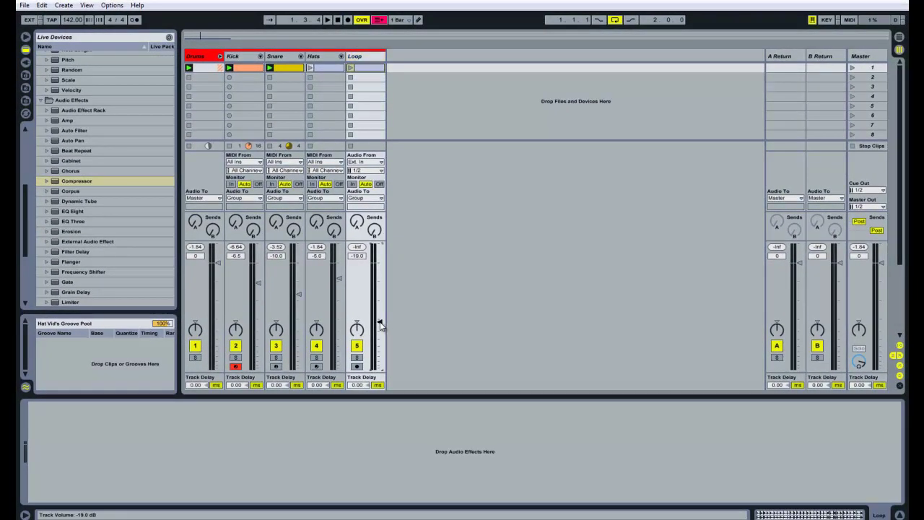
left_click(351, 68)
left_click_drag(378, 301, 378, 299)
key("space")
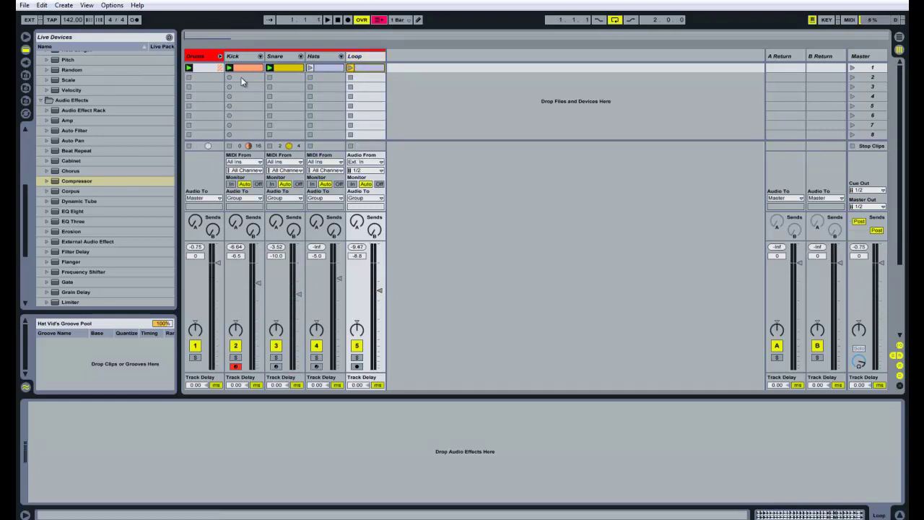
left_click(351, 68)
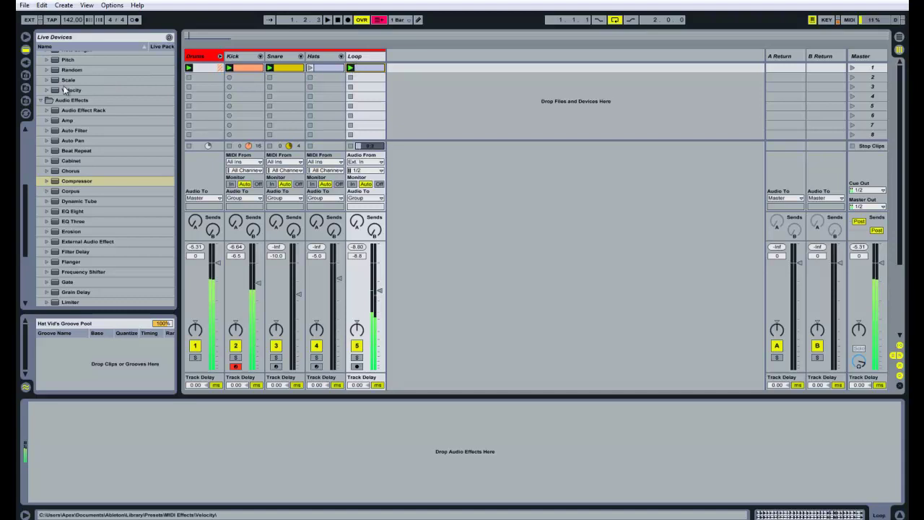
Add a Compressor to the Loop track with a -16.2 dB threshold, 3.16 ms attack and -1.52 dB output.
left_click(80, 182)
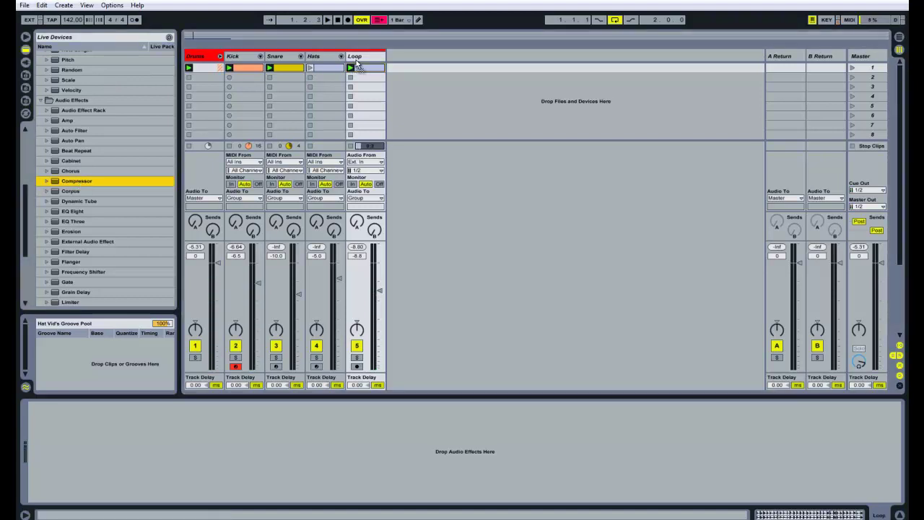
key("Return")
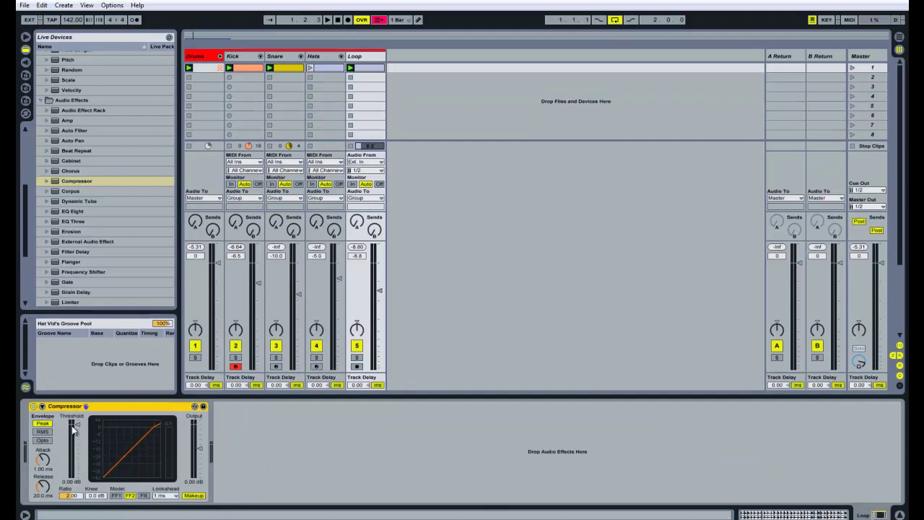
key("space")
left_click_drag(76, 432, 76, 436)
left_click_drag(47, 463, 50, 454)
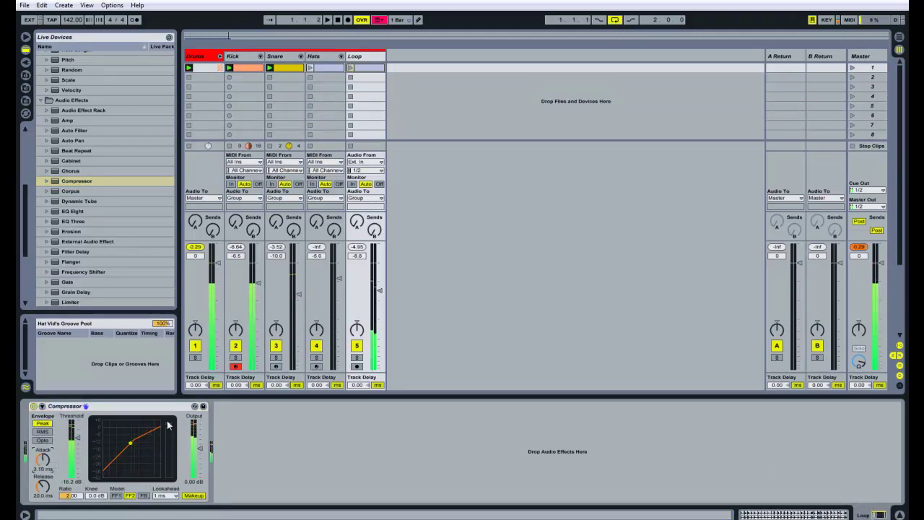
left_click_drag(200, 447, 200, 448)
key("space")
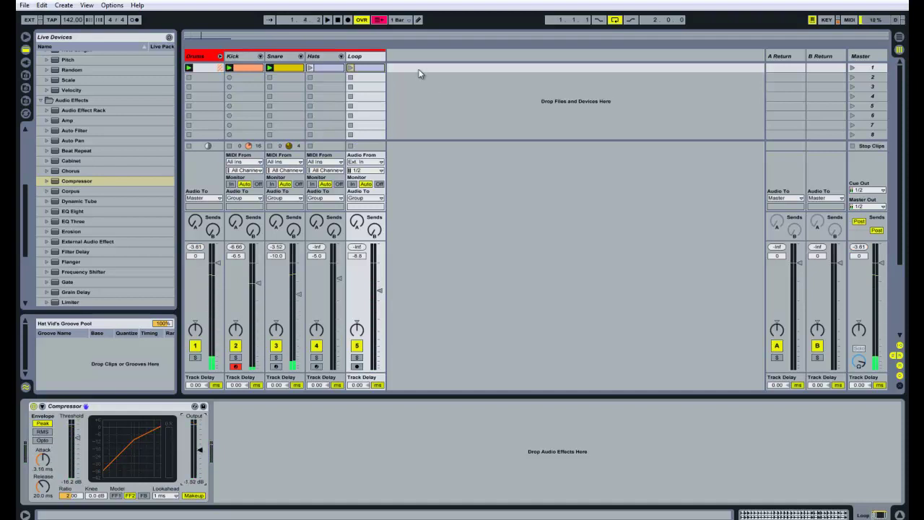
Play the loop from the Arrangement View with arrangement playback restored and lower the Compressor's output to -4.03 dB.
left_click(362, 68)
key("Tab")
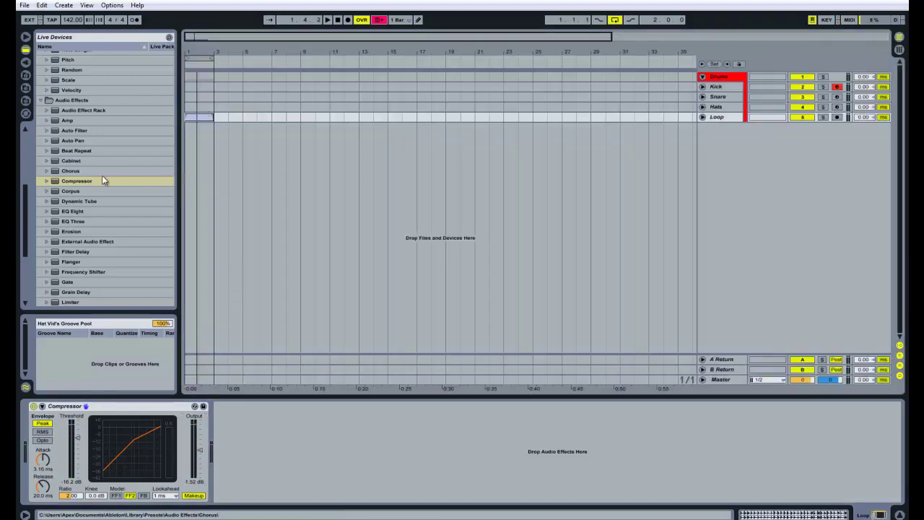
left_click(337, 19)
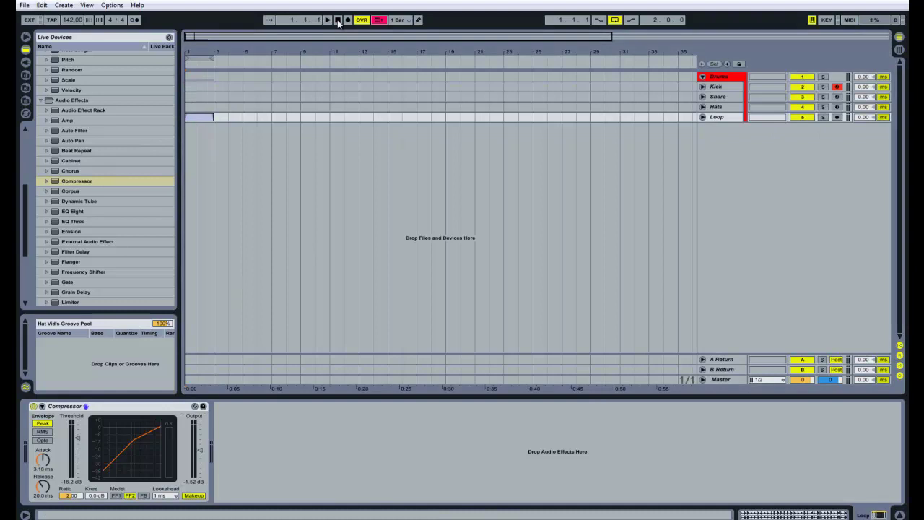
left_click(379, 19)
key("space")
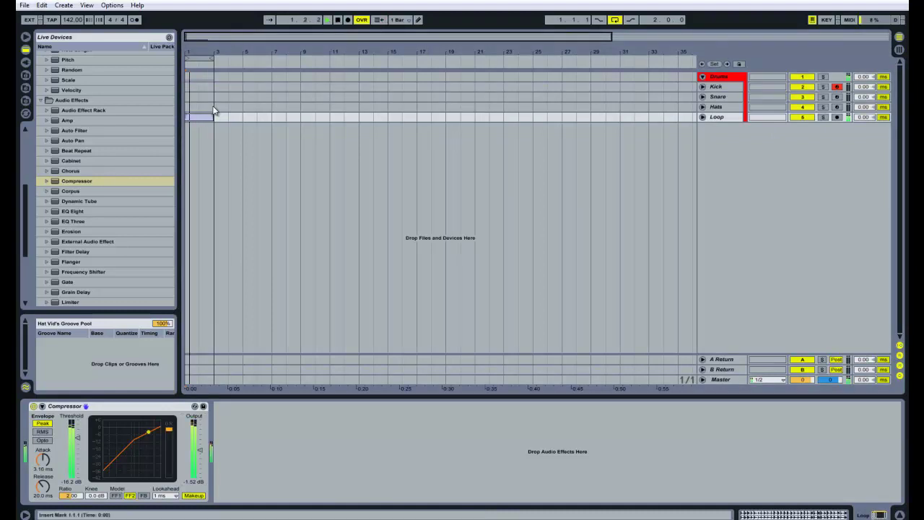
left_click_drag(200, 449, 200, 455)
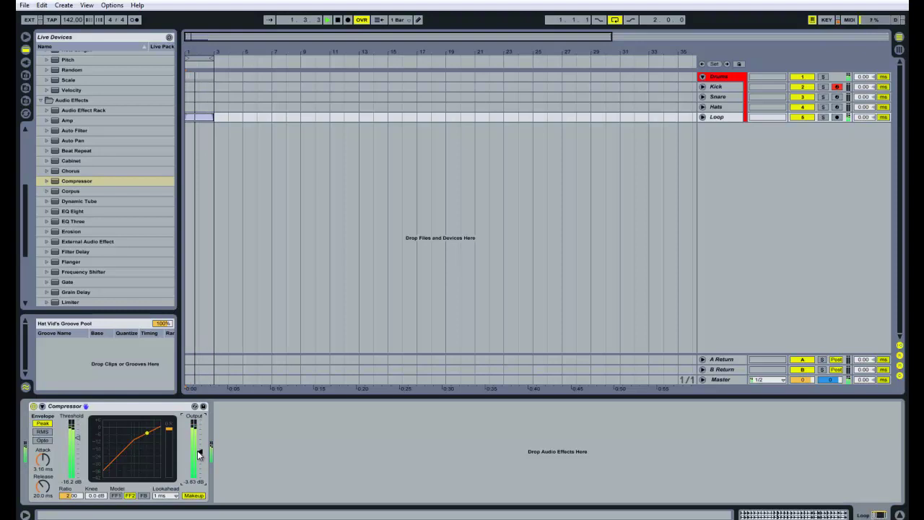
Add an EQ Eight and a Spectrum after the Loop track's Compressor and enlarge the Spectrum display.
left_click_drag(71, 211, 252, 434)
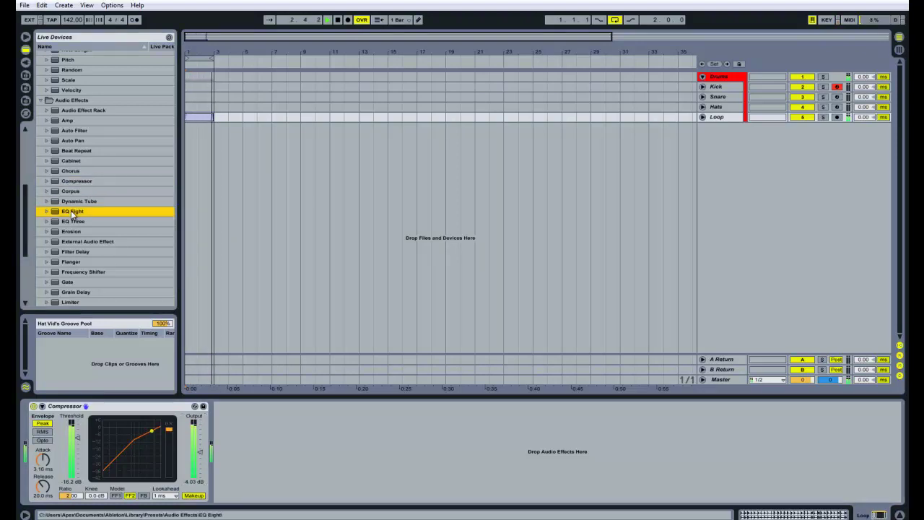
scroll(86, 216, "down", 5)
left_click_drag(73, 272, 522, 434)
key("Return")
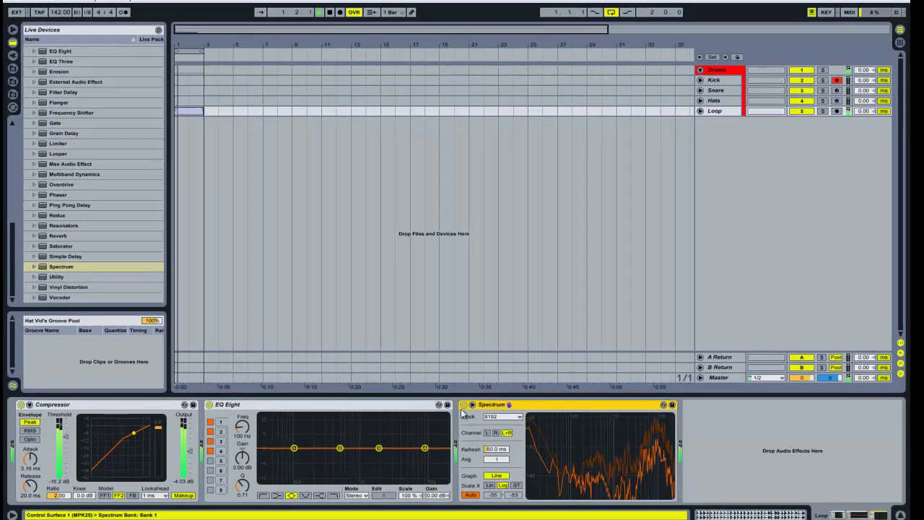
left_click(478, 407)
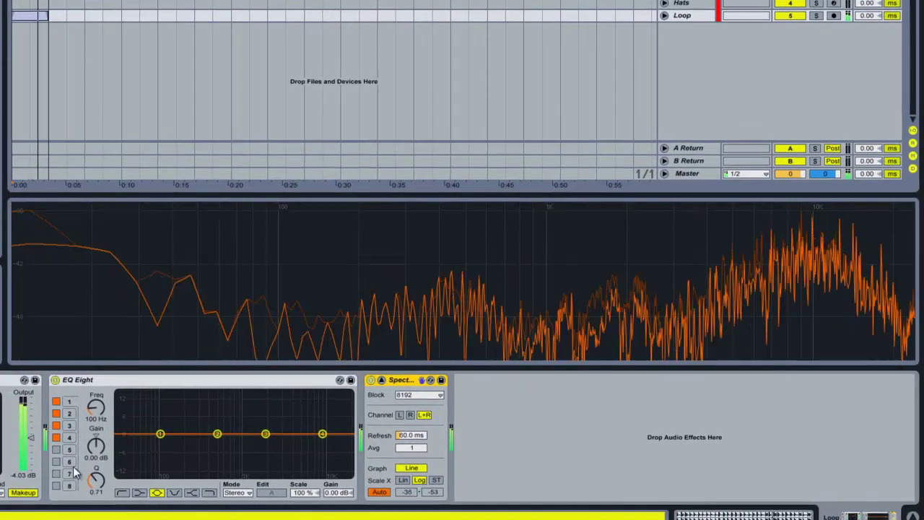
Make EQ Eight band 1 a low cut at about 370 Hz and give band 2 a slight gain cut.
left_click(125, 492)
left_click_drag(100, 420, 98, 416)
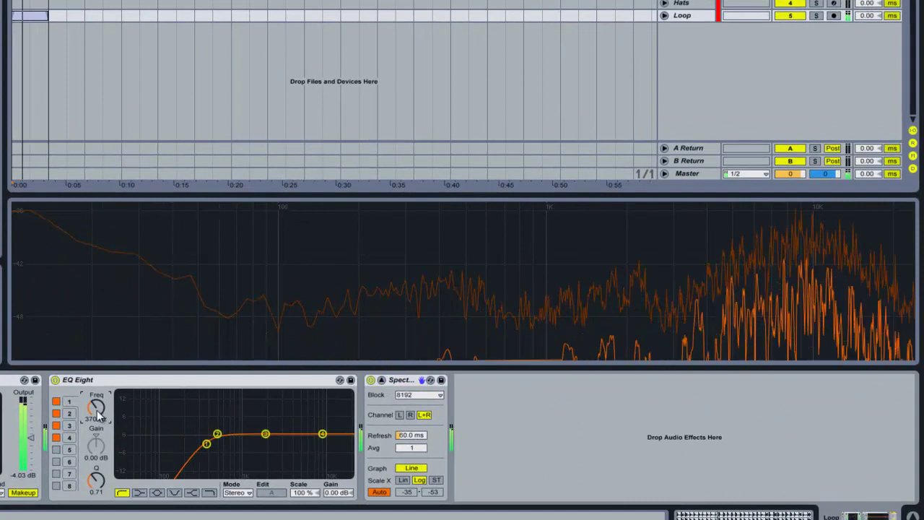
left_click(70, 413)
left_click_drag(101, 478, 101, 469)
left_click_drag(97, 449, 97, 438)
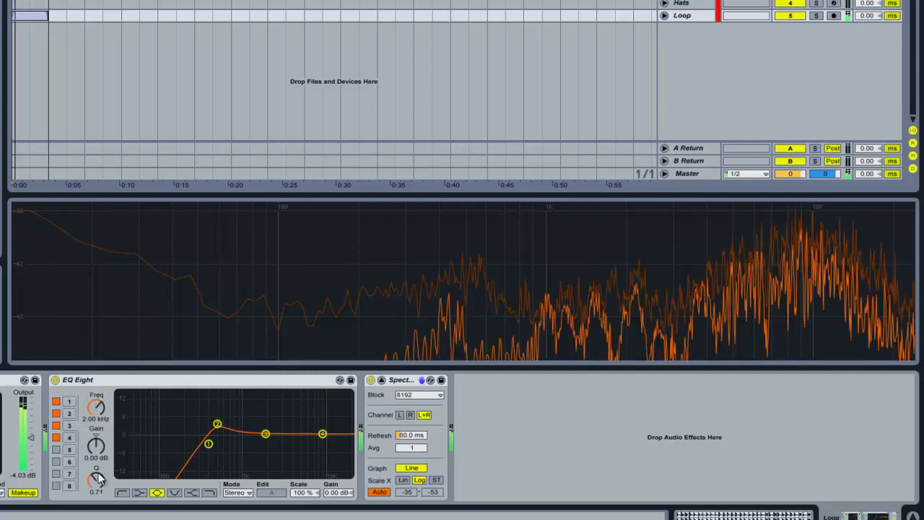
left_click_drag(94, 442, 100, 402)
Sweep EQ Eight band 3 with a narrow 15 dB boost, then turn it into a notch at about 2.20 kHz.
left_click(69, 425)
left_click_drag(96, 480, 103, 413)
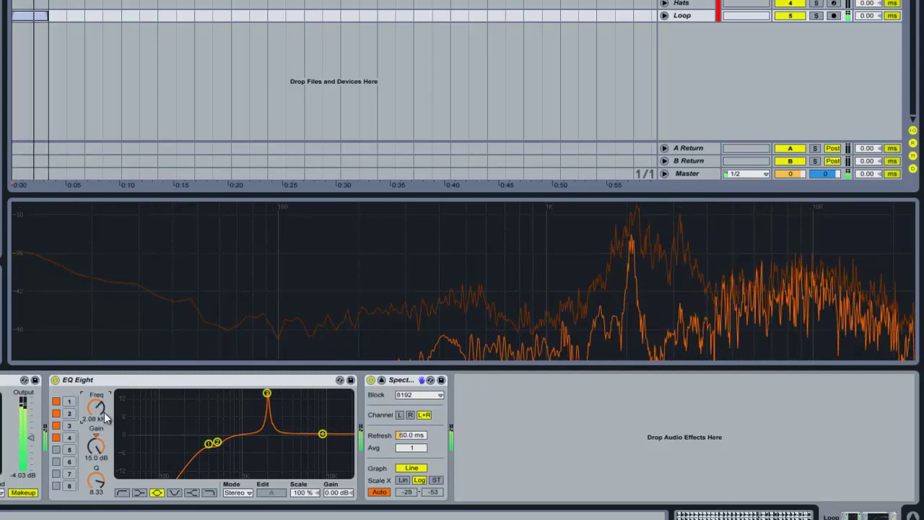
scroll(103, 412, "up", 1)
scroll(104, 411, "down", 1)
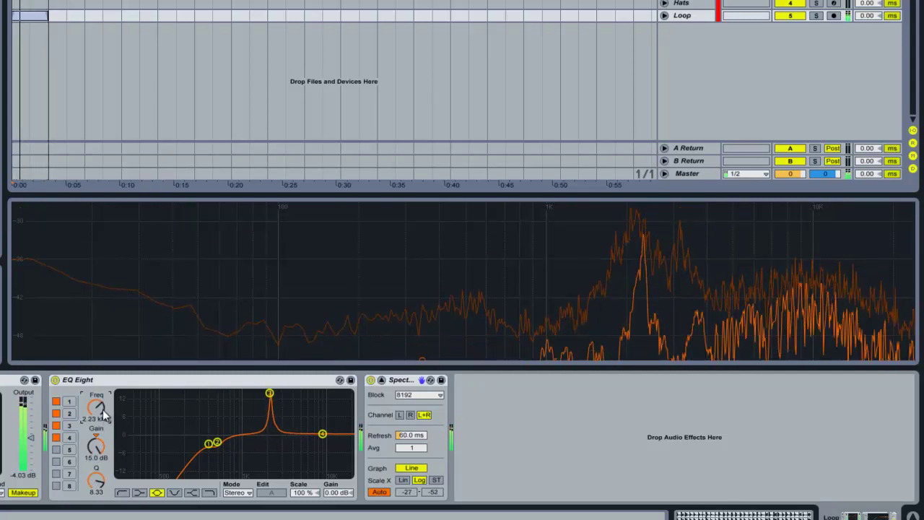
scroll(103, 409, "down", 1)
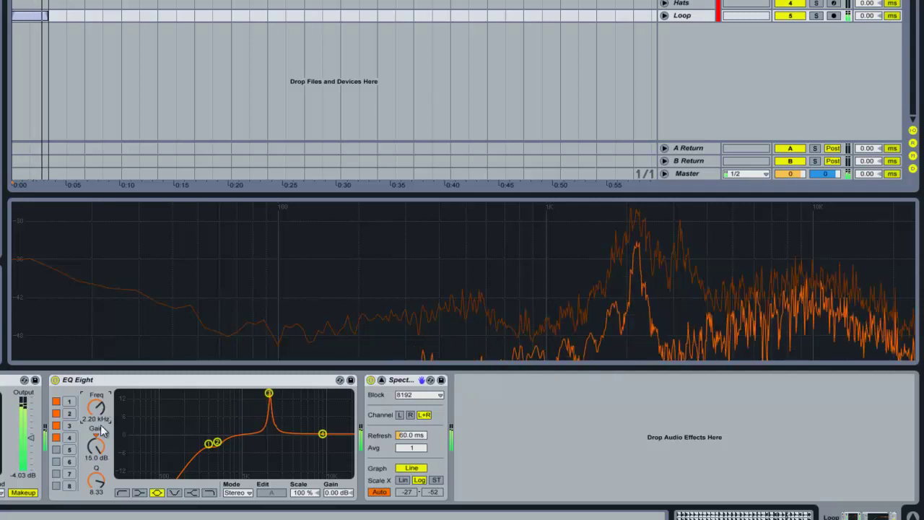
left_click(174, 493)
left_click_drag(97, 480, 97, 411)
Set EQ Eight band 4 to a -6.43 dB cut at 10.6 kHz with a Q of 4.43.
left_click(70, 448)
left_click(66, 437)
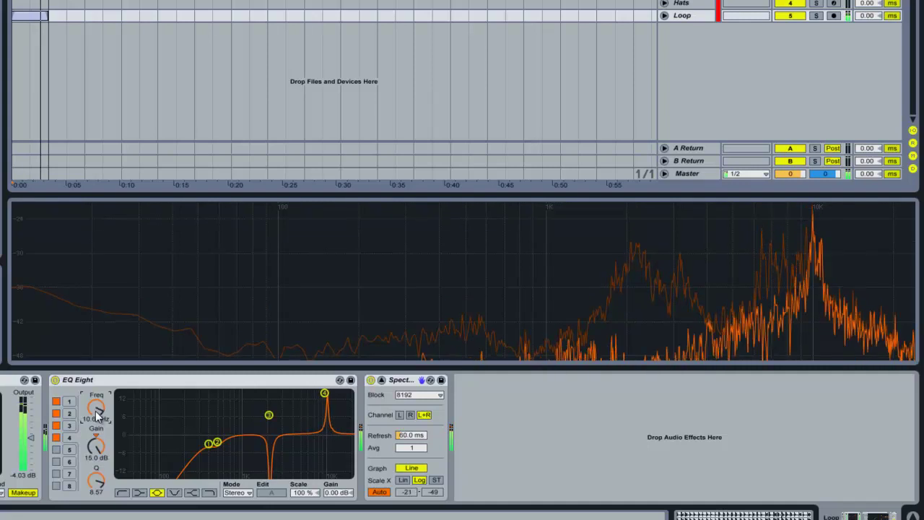
left_click_drag(96, 445, 98, 485)
left_click(511, 442)
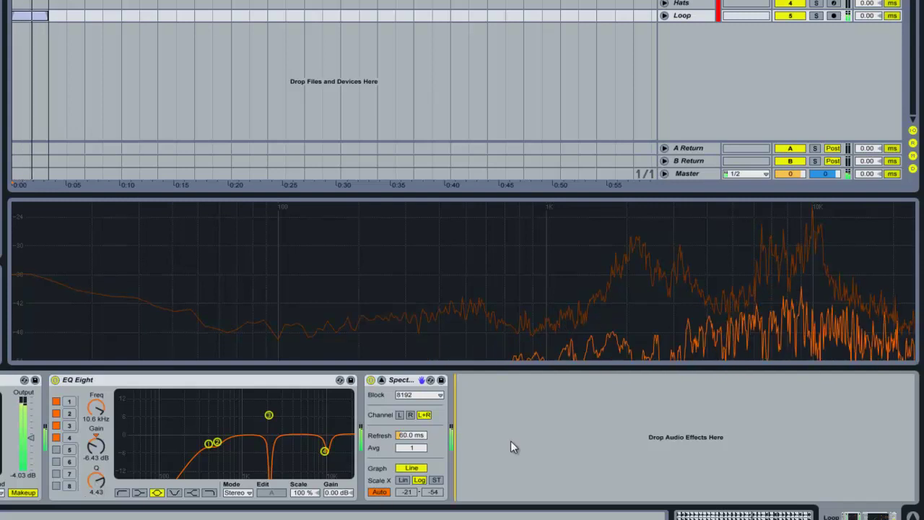
Enable EQ Eight band 5 as an -11.4 dB cut at 902 Hz with Q 8.57, and delete the Spectrum device.
left_click(58, 450)
left_click_drag(97, 479, 99, 407)
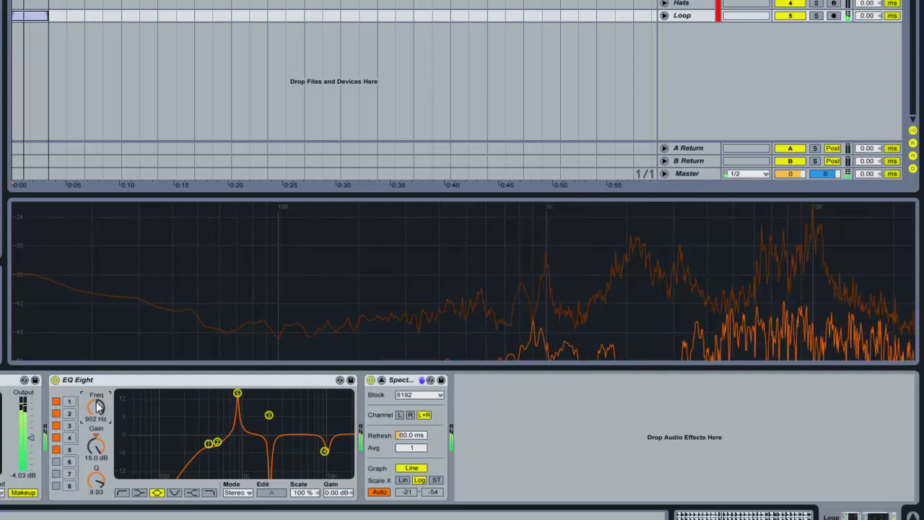
left_click_drag(96, 446, 97, 481)
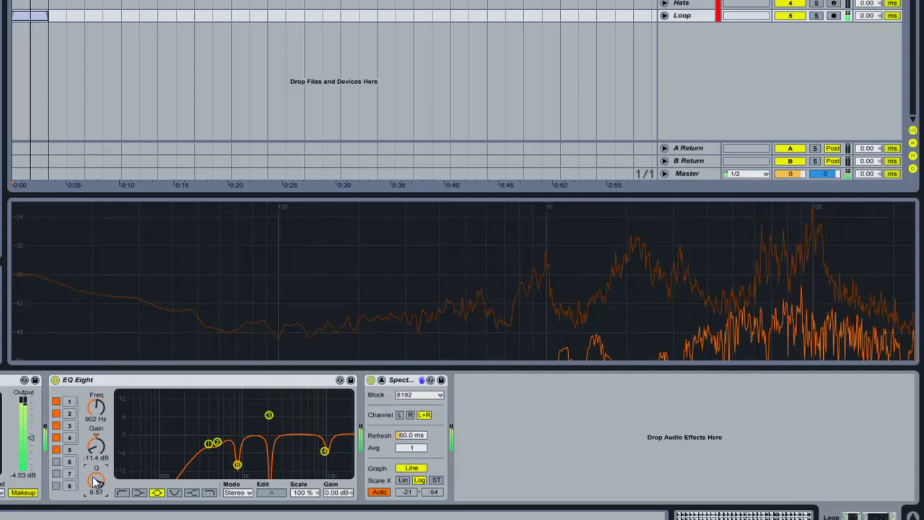
left_click(425, 379)
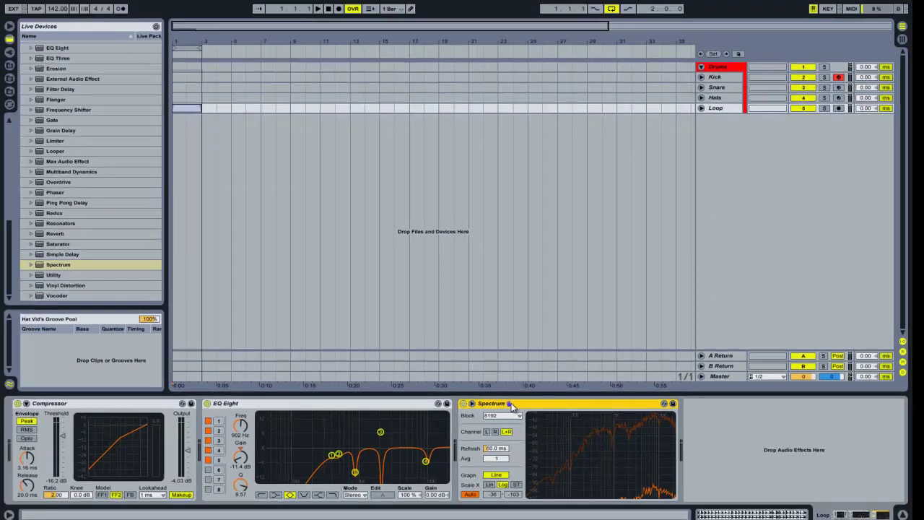
key("Delete")
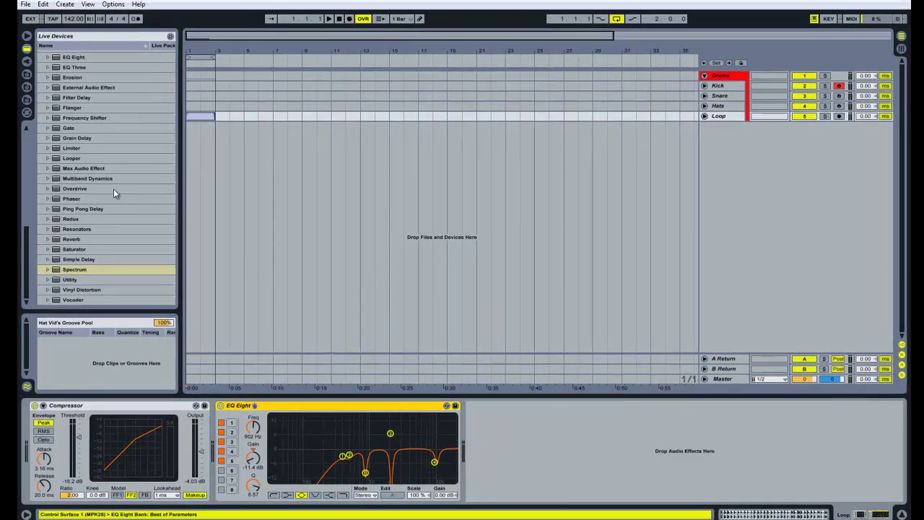
scroll(97, 159, "up", 1)
left_click_drag(71, 88, 519, 447)
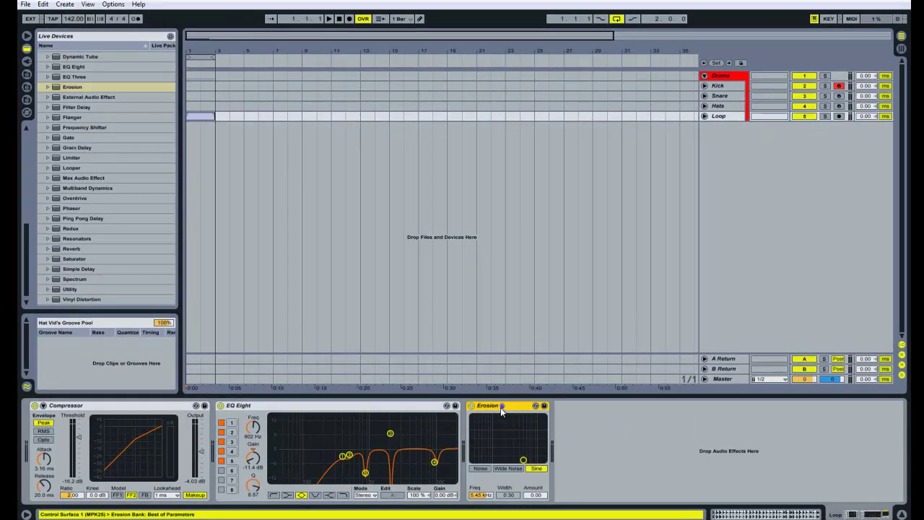
key("Delete")
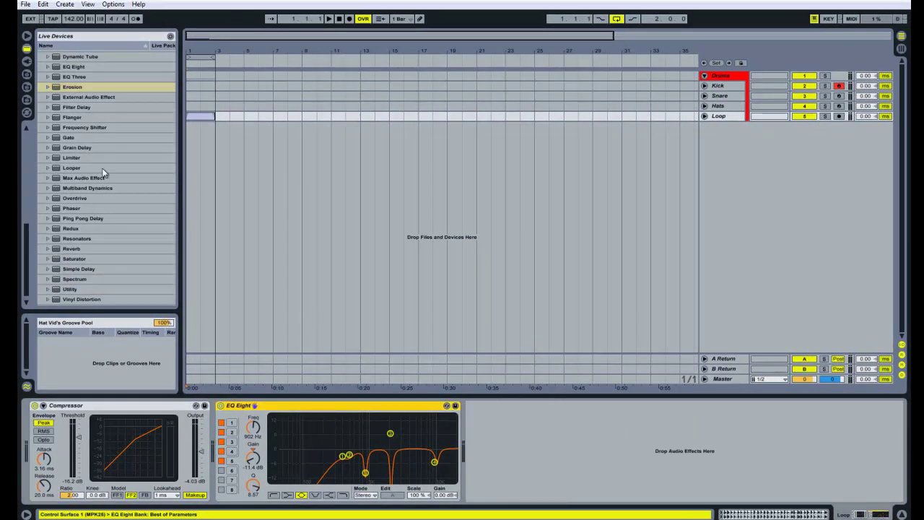
Add a Grain Delay after the Loop track's EQ Eight and set its frequency to 11.4 Hz and pitch to -2.29.
scroll(80, 126, "down", 1)
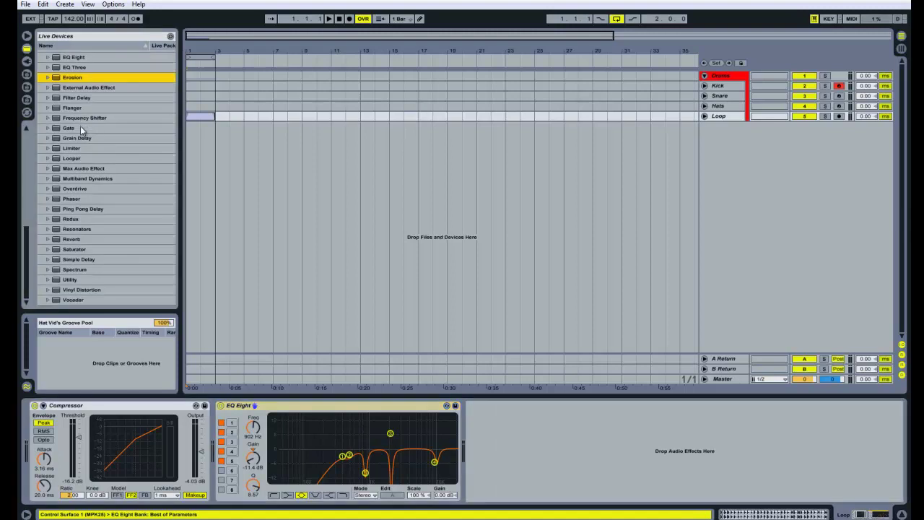
left_click_drag(73, 140, 540, 442)
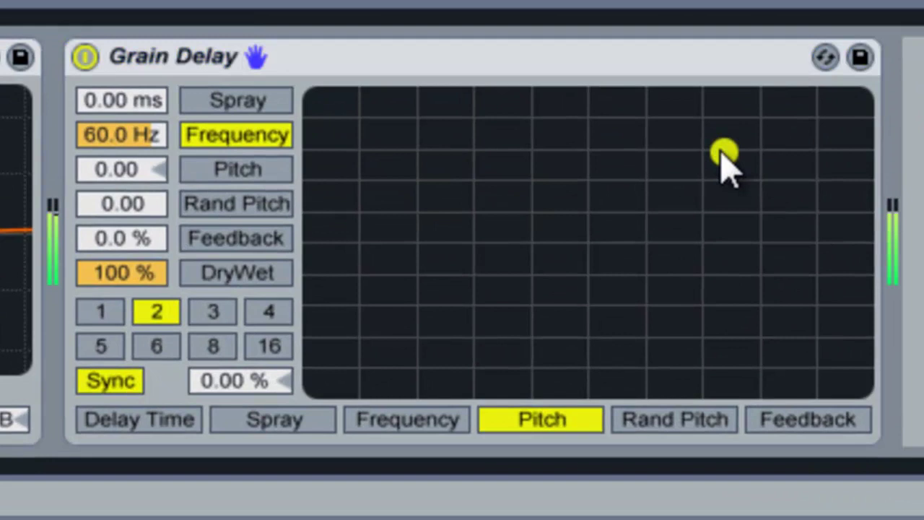
left_click_drag(723, 153, 698, 249)
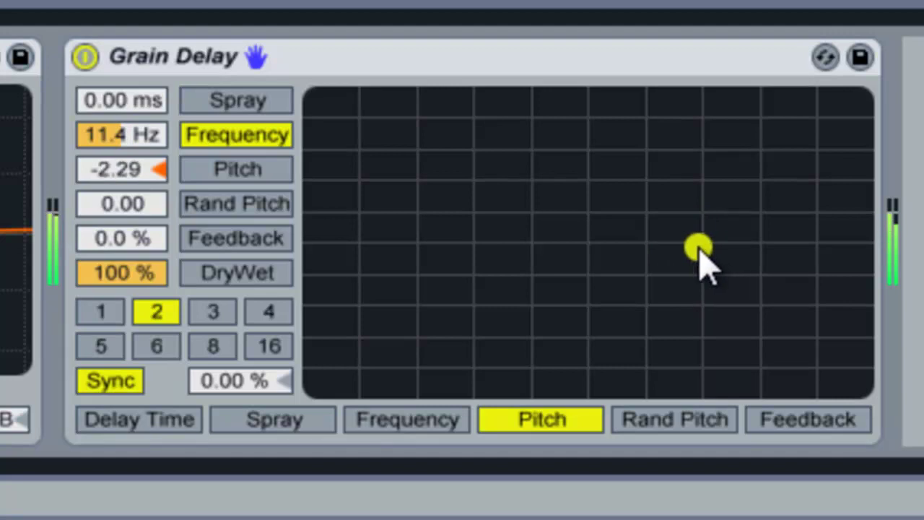
Try Pitch and Frequency on Grain Delay's vertical axis, then assign Spray and set 11.5 ms spray, 11.8 Hz frequency and -2.48 pitch.
left_click(241, 172)
left_click_drag(699, 256, 699, 326)
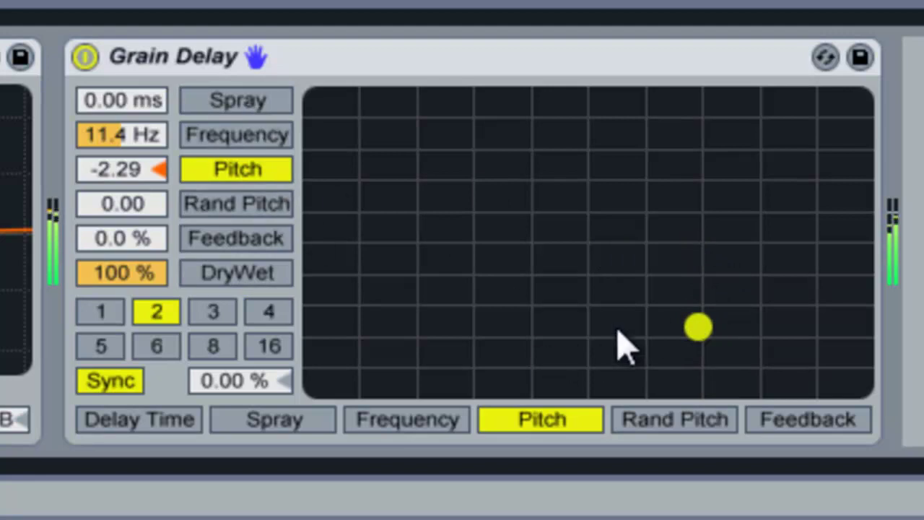
left_click_drag(700, 328, 694, 250)
left_click(241, 138)
left_click(242, 102)
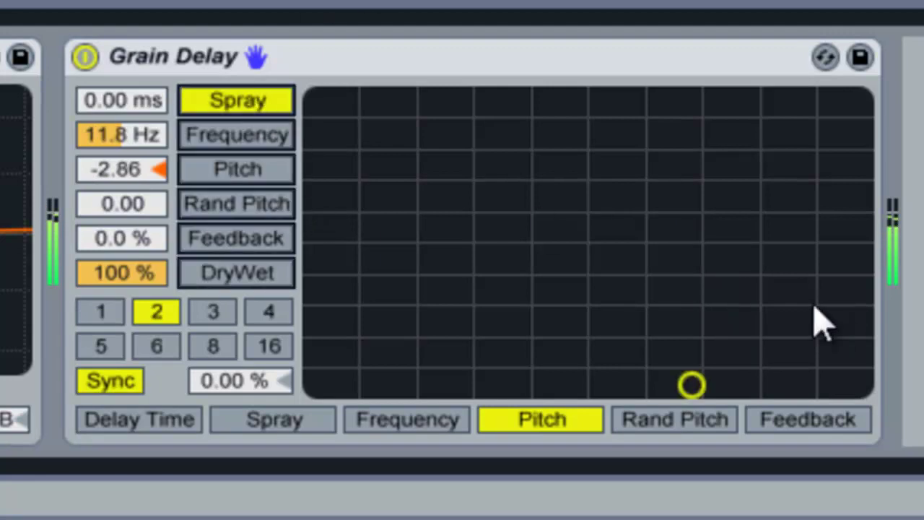
mouse_move(689, 375)
left_mouse_down()
mouse_move(695, 329)
mouse_move(697, 347)
left_mouse_up()
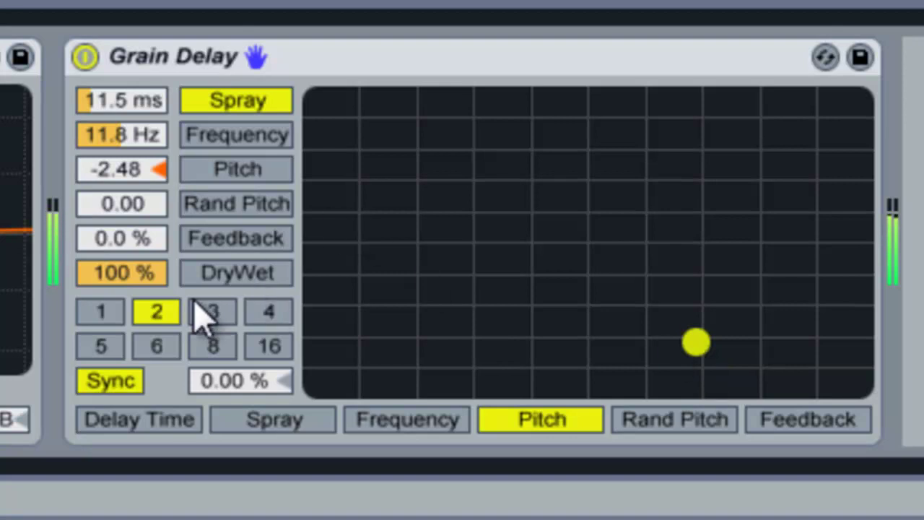
Set Grain Delay's dry/wet to 70% and compare the loop with the device bypassed.
mouse_move(133, 279)
left_mouse_down()
mouse_move(135, 299)
mouse_move(136, 277)
left_mouse_up()
double_click(140, 283)
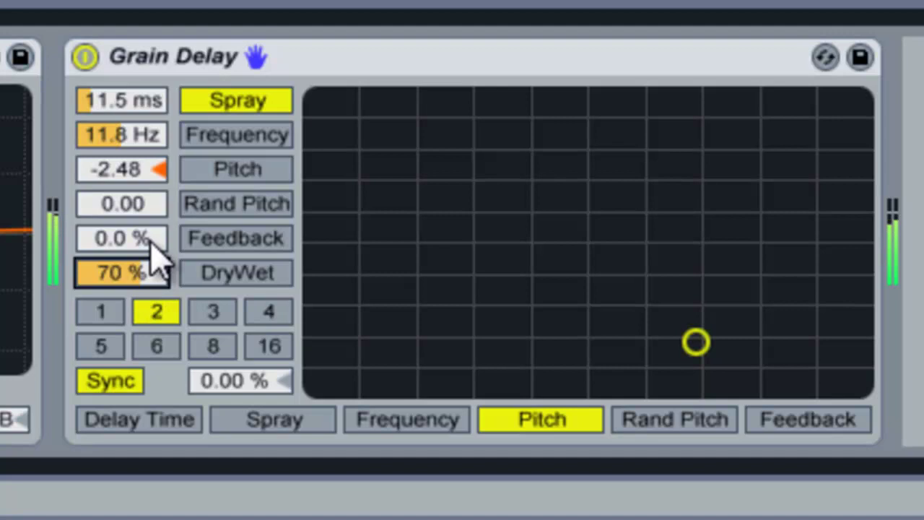
left_click(84, 57)
left_click(85, 57)
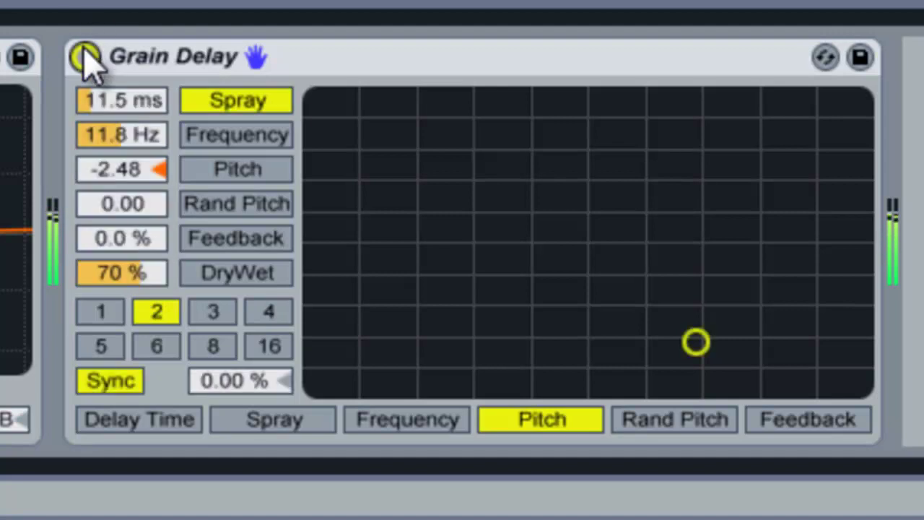
Assign Grain Delay's vertical axis to DryWet, set dry/wet to 90%, and stop playback.
left_click(215, 137)
left_click(224, 206)
left_click(217, 274)
left_click_drag(151, 275, 148, 279)
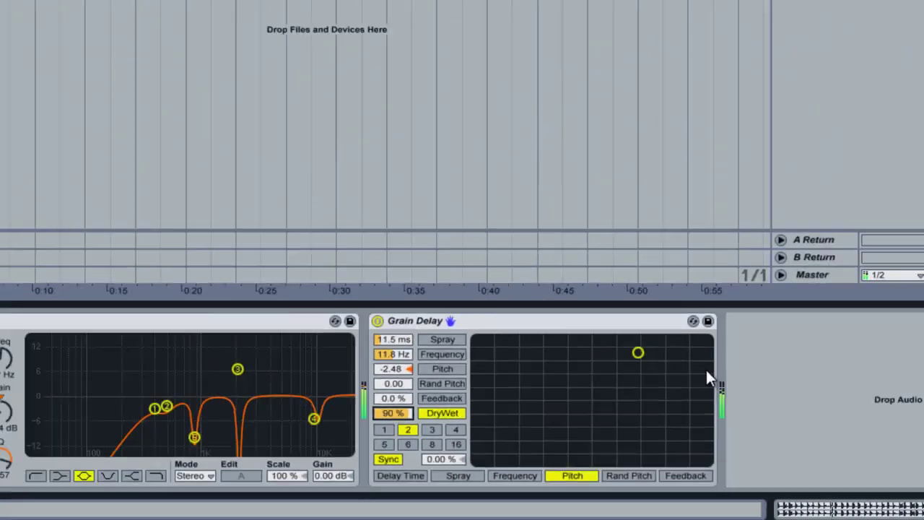
key("space")
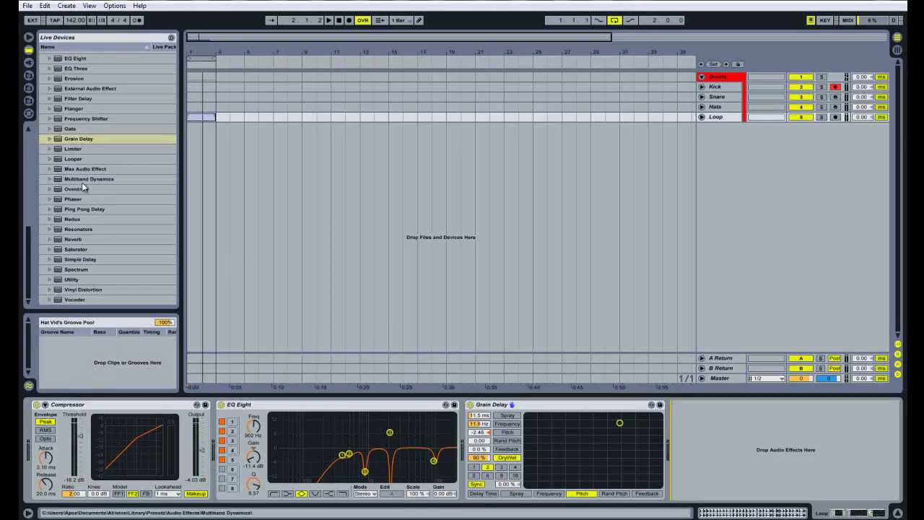
Add the CamelPhat3 plug-in after Grain Delay on the Loop track from the Session View.
key("ctrl+alt+p")
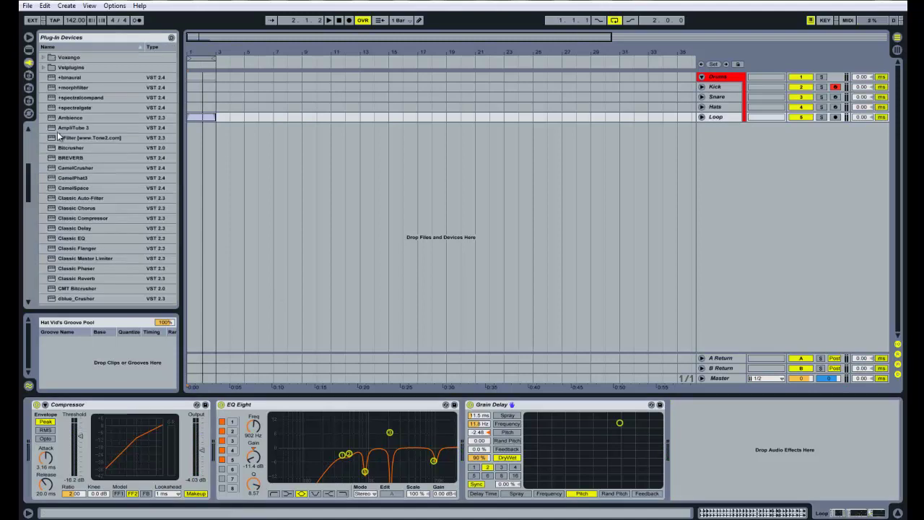
key("Tab")
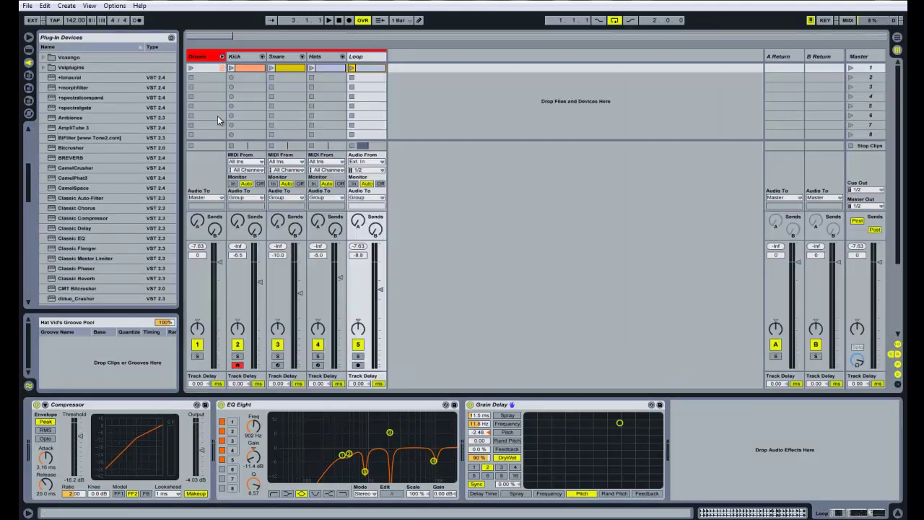
left_click(315, 56)
left_click(360, 58)
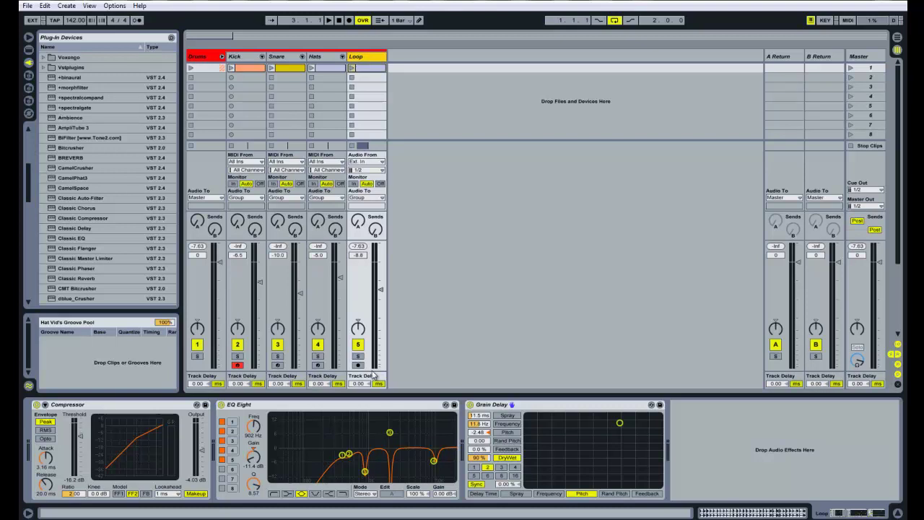
left_click(771, 423)
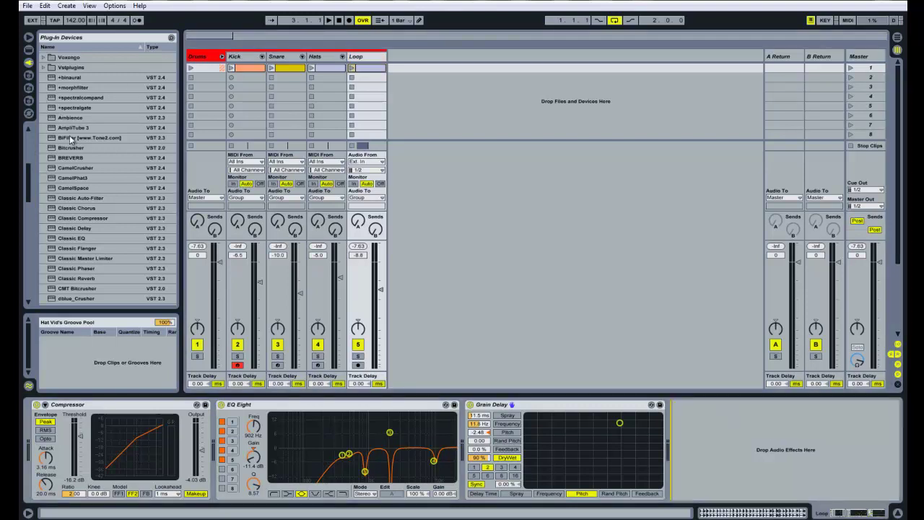
left_click_drag(72, 178, 802, 477)
left_click(339, 20)
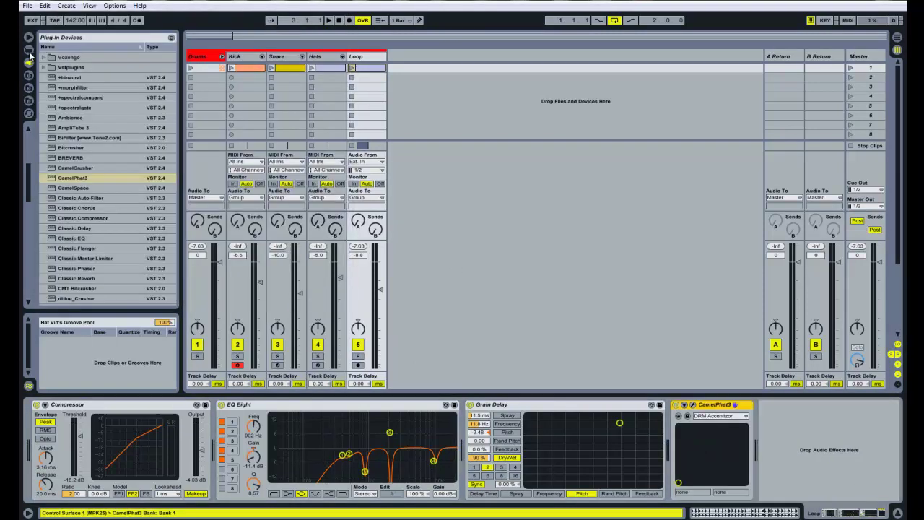
Add an Auto Pan after CamelPhat3 on the Loop track and set its amount to 100%.
left_click(29, 50)
scroll(78, 154, "up", 4)
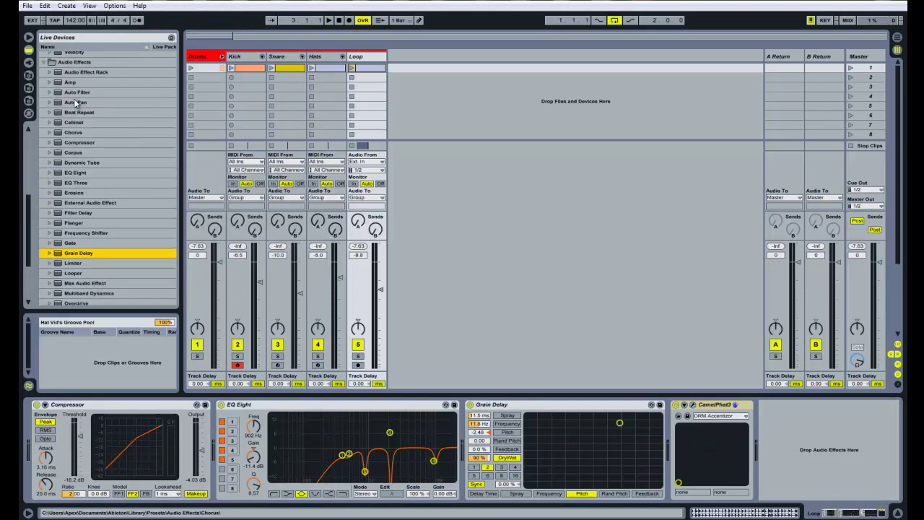
left_click(73, 93)
left_click_drag(71, 102, 762, 428)
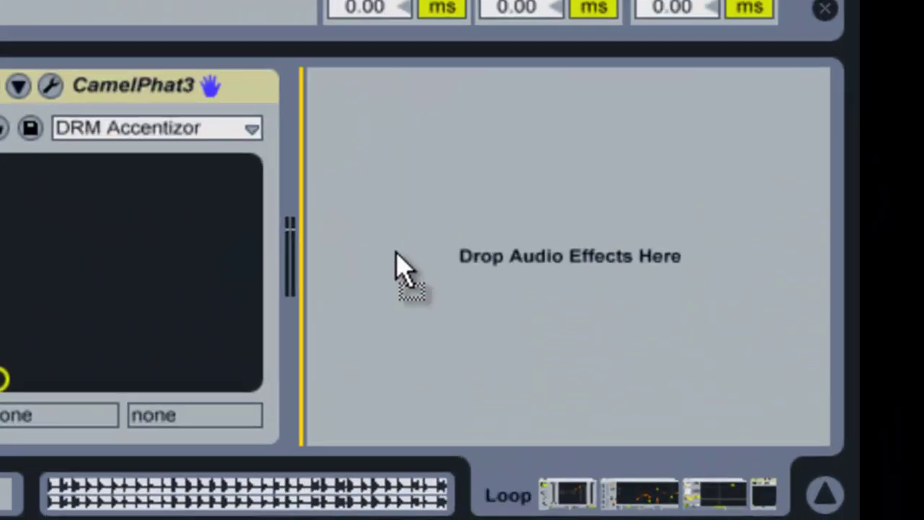
left_click_drag(271, 153, 275, 154)
left_click_drag(299, 252, 319, 284)
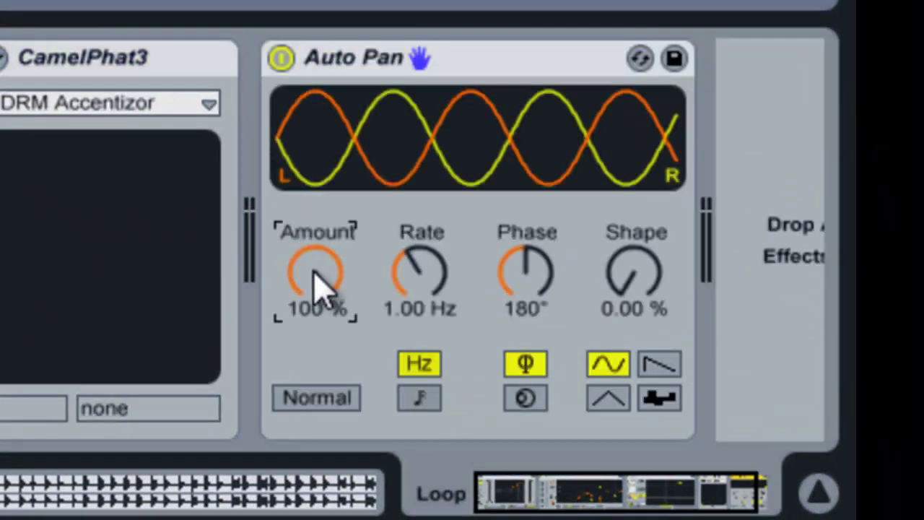
Play the loop and set Auto Pan's phase to 360° and its rate to 1.10 Hz.
left_click(463, 4)
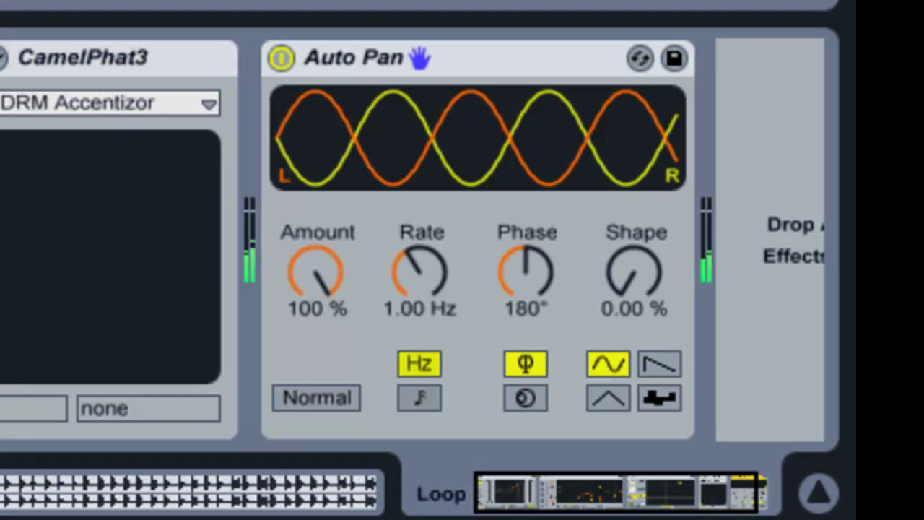
mouse_move(419, 287)
left_mouse_down()
mouse_move(415, 263)
mouse_move(417, 270)
left_mouse_up()
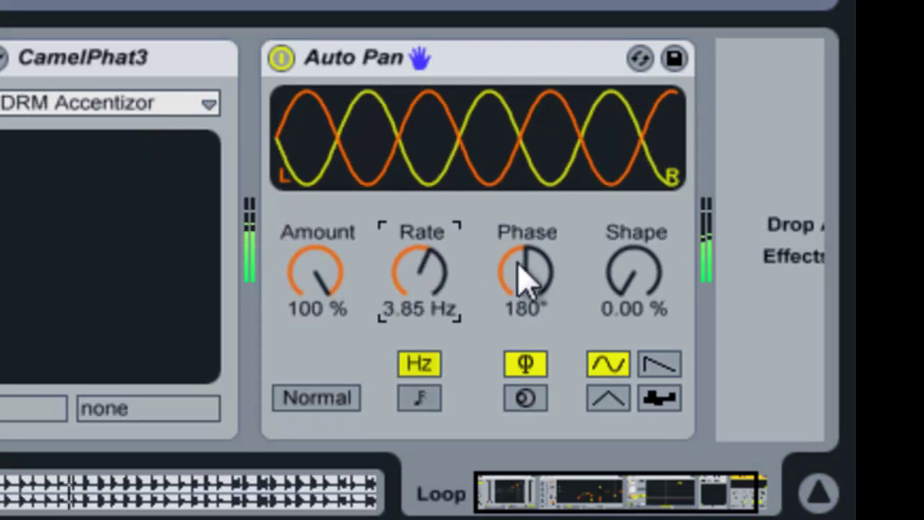
left_click_drag(520, 262, 518, 263)
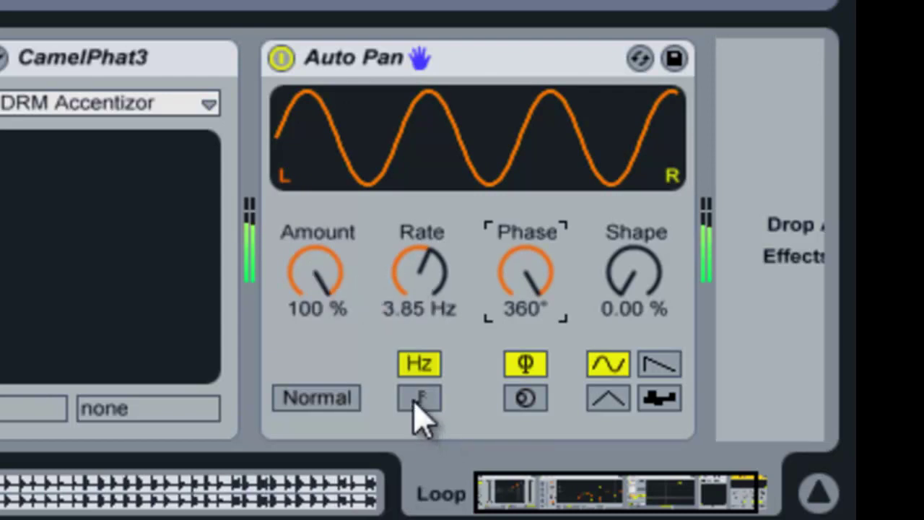
mouse_move(440, 272)
left_mouse_down()
mouse_move(444, 278)
mouse_move(438, 257)
left_mouse_up()
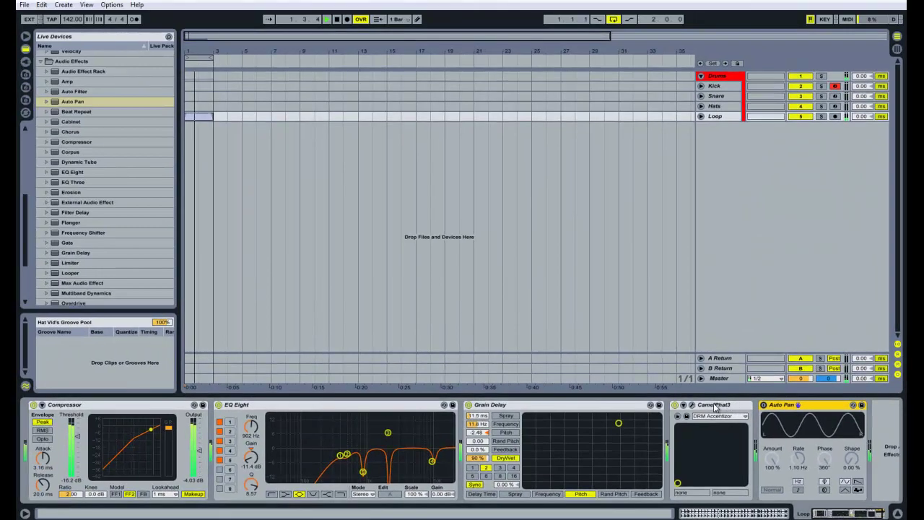
Open CamelPhat3 on the Loop track, turn off its MM Filter and set its compressor release to 347.0 ms.
left_click(714, 406)
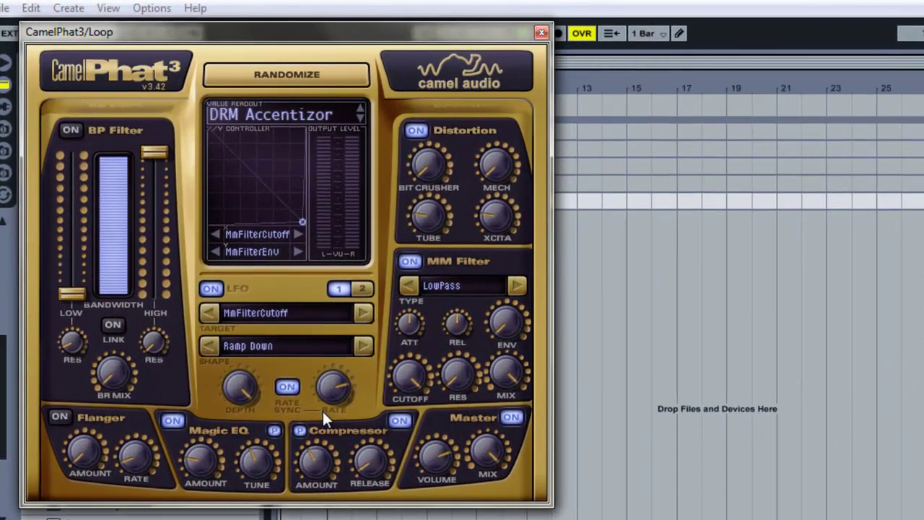
left_click(409, 260)
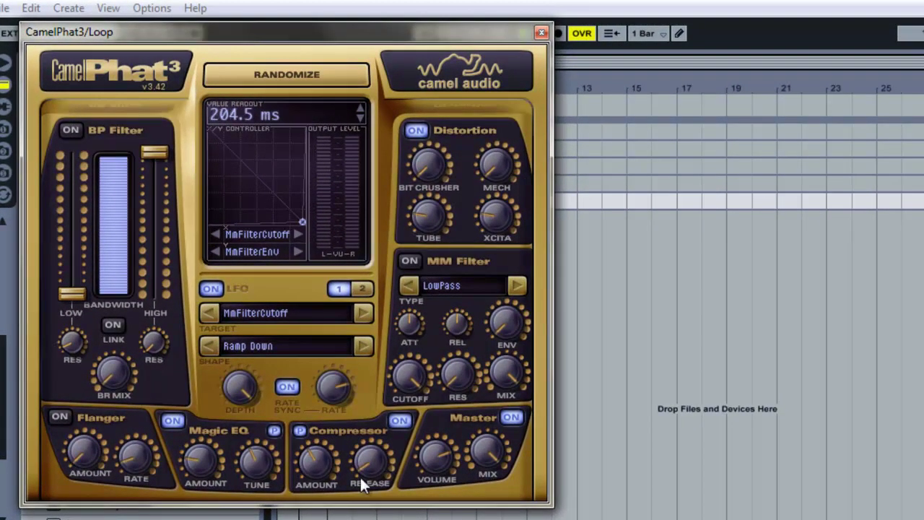
left_click_drag(367, 461, 363, 431)
left_click_drag(367, 462, 367, 470)
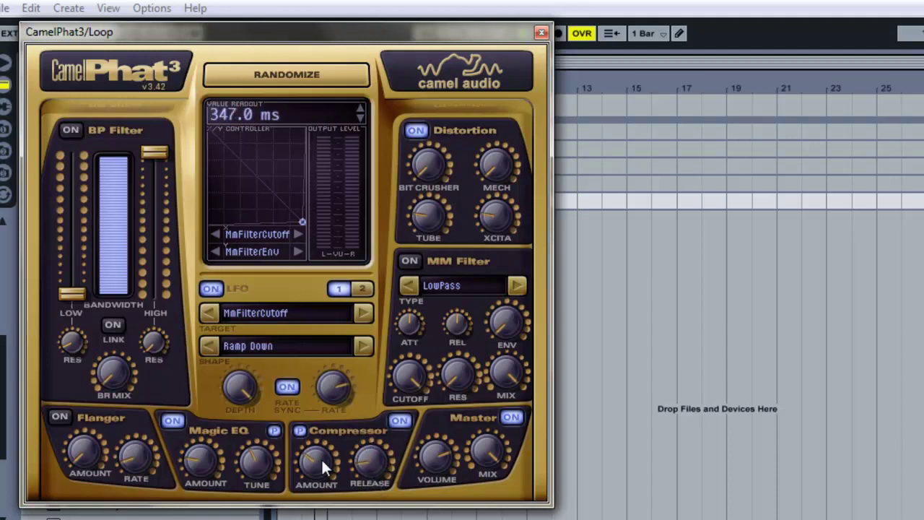
left_click(180, 427)
left_click(176, 422)
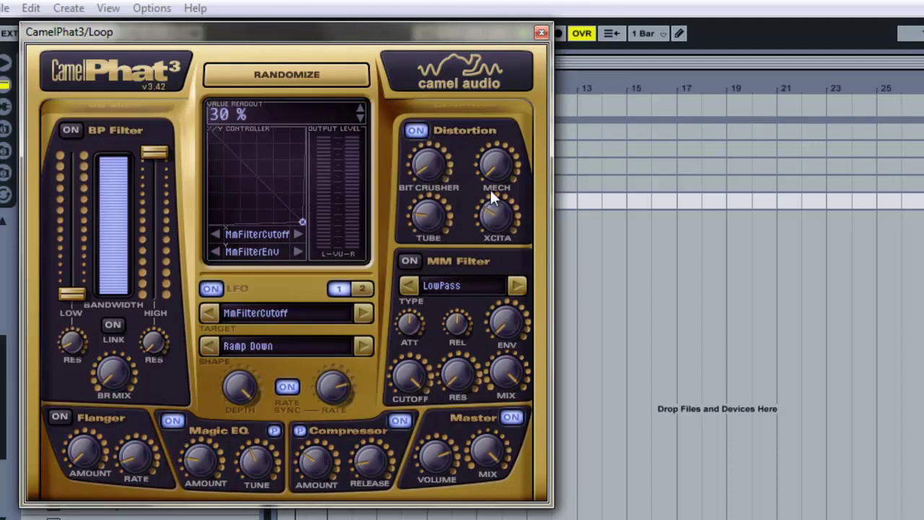
Set the target of CamelPhat3's LFO 1 to MasterVol.
left_click(362, 288)
left_click(219, 295)
left_click(339, 289)
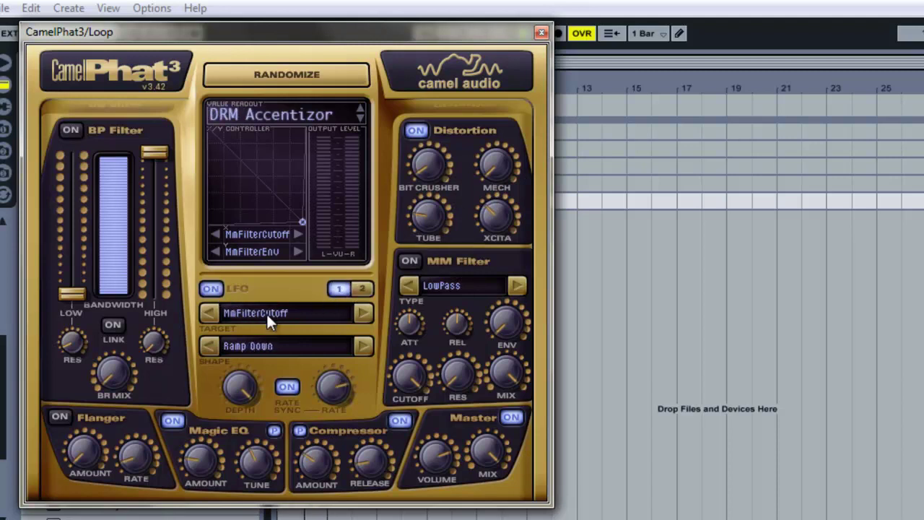
left_click(272, 317)
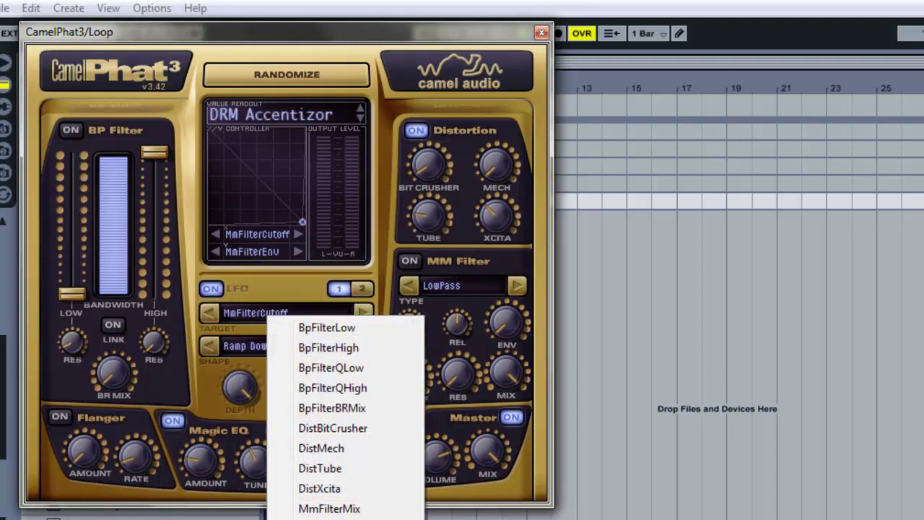
left_click(310, 519)
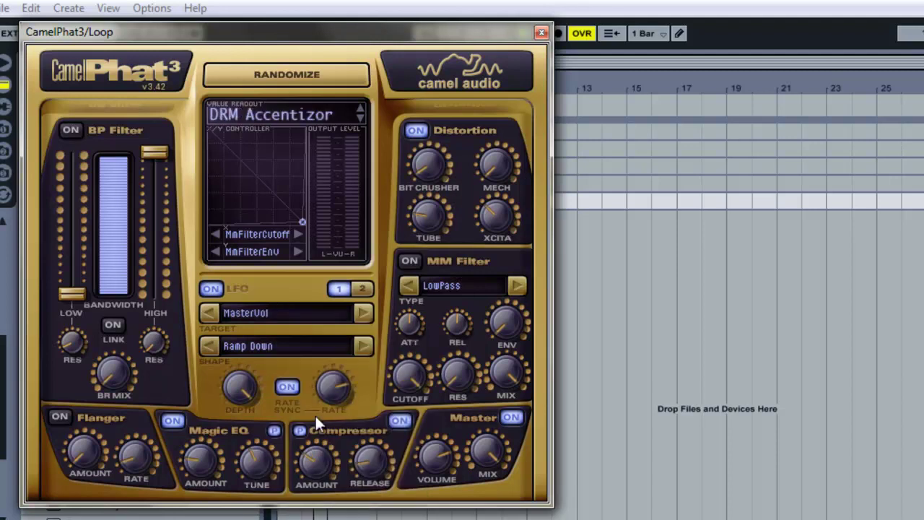
Adjust CamelPhat3's synced LFO rate around 1/8* bars and close the plug-in window.
left_click_drag(328, 403, 330, 416)
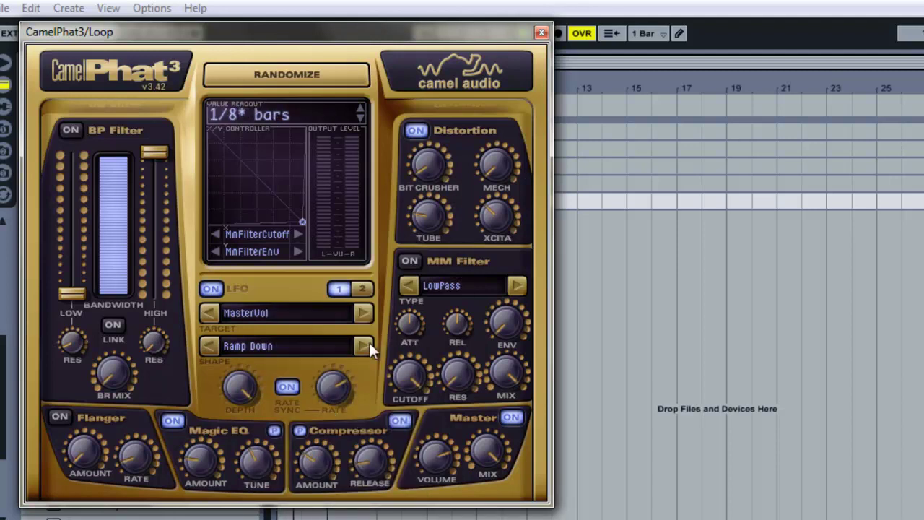
mouse_move(323, 378)
mouse_move(351, 412)
mouse_move(340, 391)
left_mouse_down()
mouse_move(339, 400)
mouse_move(340, 389)
left_mouse_up()
left_click_drag(337, 387, 338, 401)
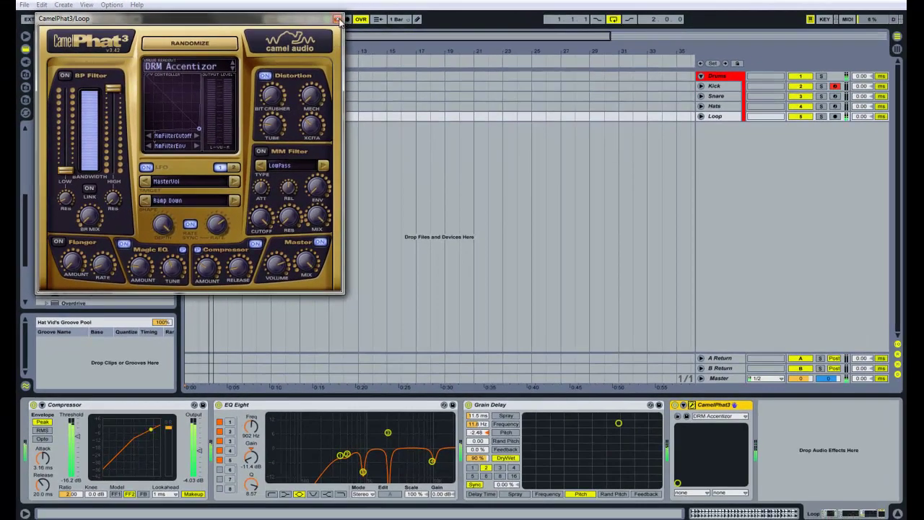
left_click(338, 20)
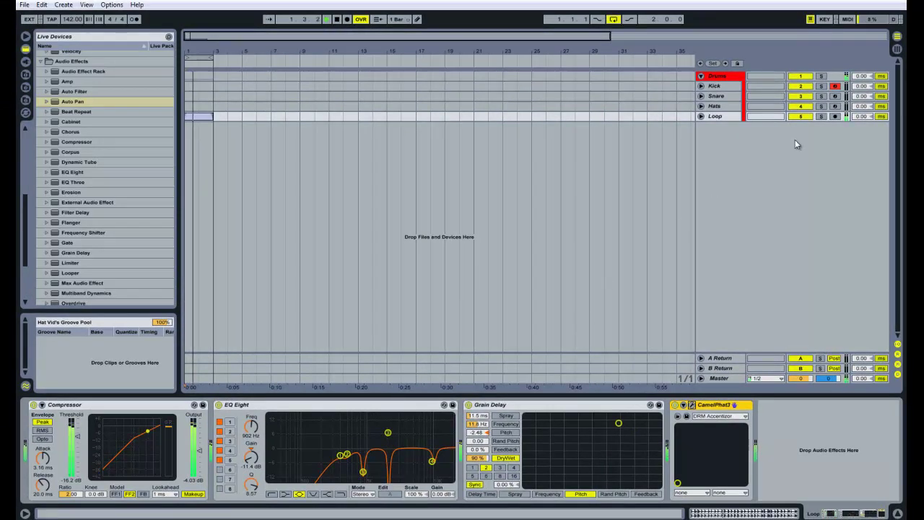
Launch scene 1 in the Session View and lower the Loop track's volume to -13.8 dB.
key("Tab")
key("space")
left_click(350, 67)
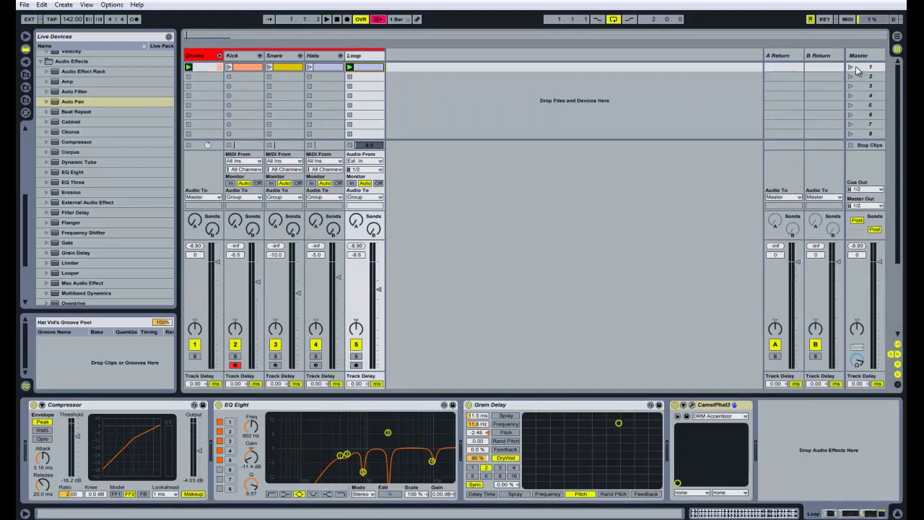
left_click(859, 70)
left_click_drag(376, 296, 377, 299)
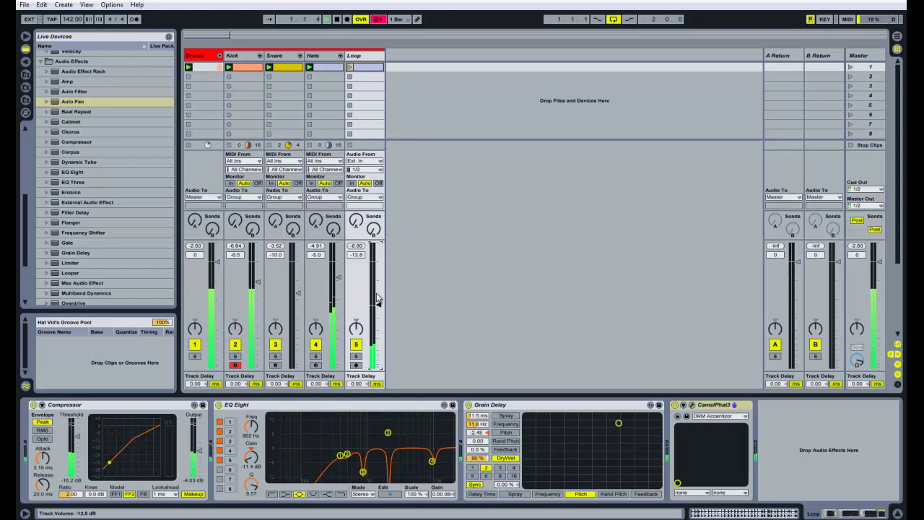
left_click_drag(377, 299, 380, 307)
Mute the Hats track and set the Loop track's volume to -12.2 dB while its clip plays with the drums.
left_click(316, 346)
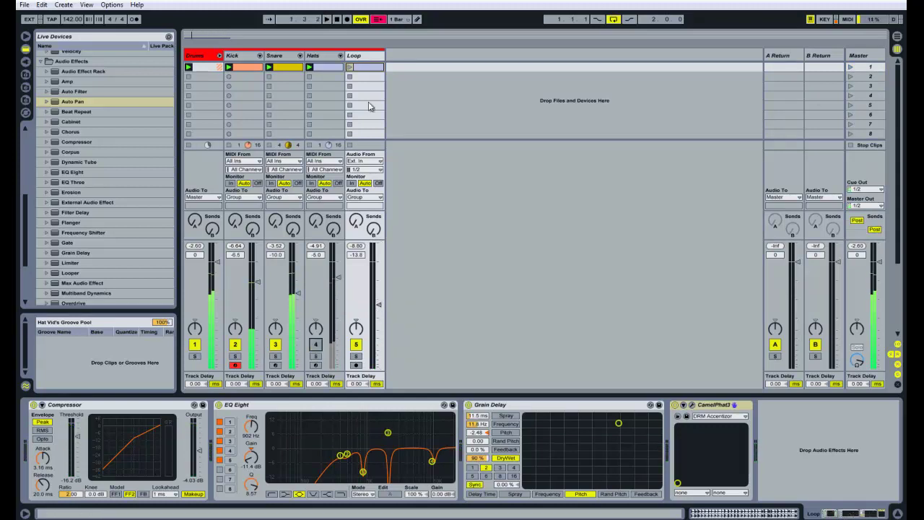
left_click(349, 67)
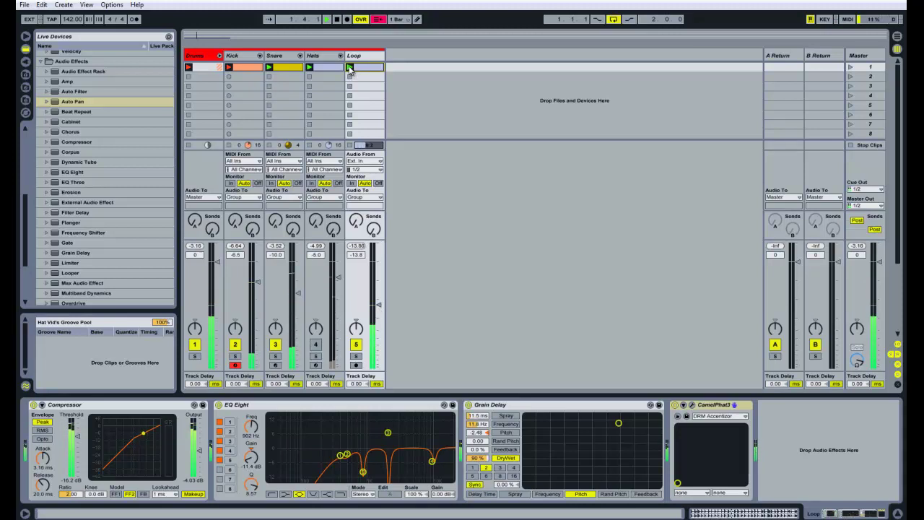
left_click_drag(380, 313, 376, 309)
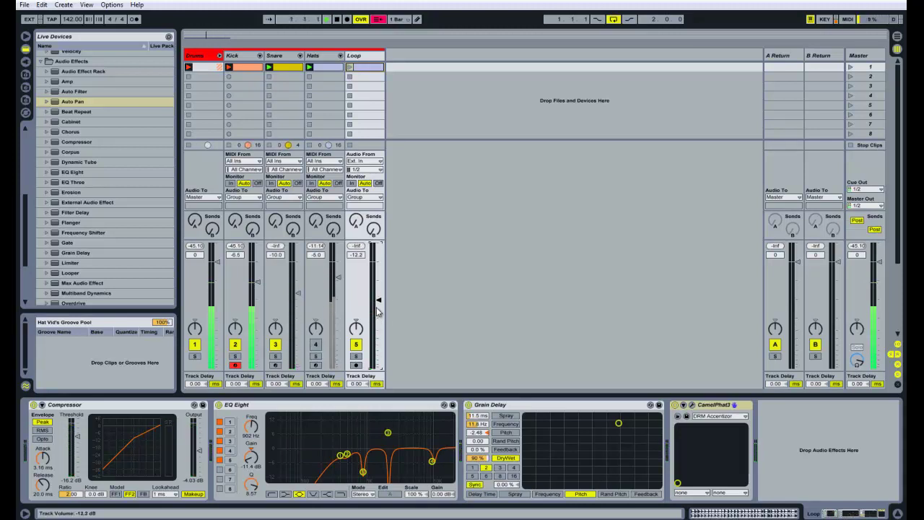
Audition the Loop clip with the kick and snare, and stop playback and all clips in the Drums group.
left_click(349, 67)
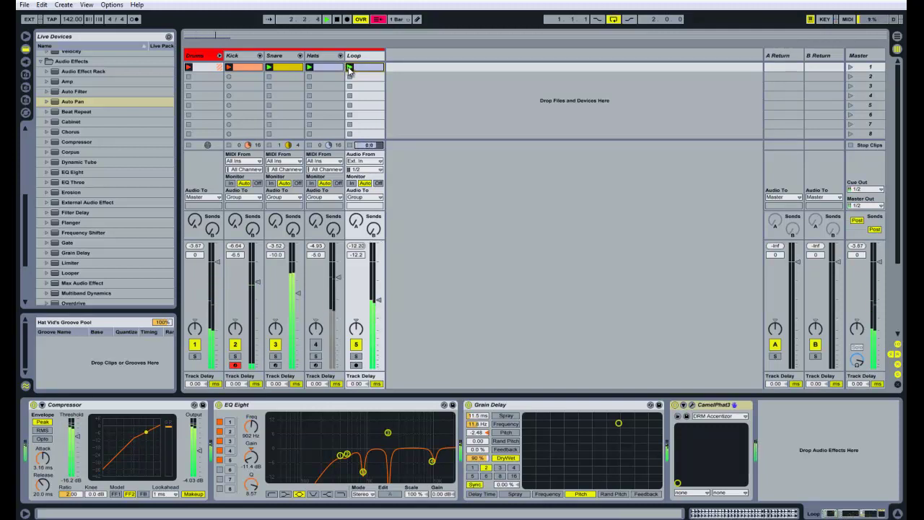
key("space")
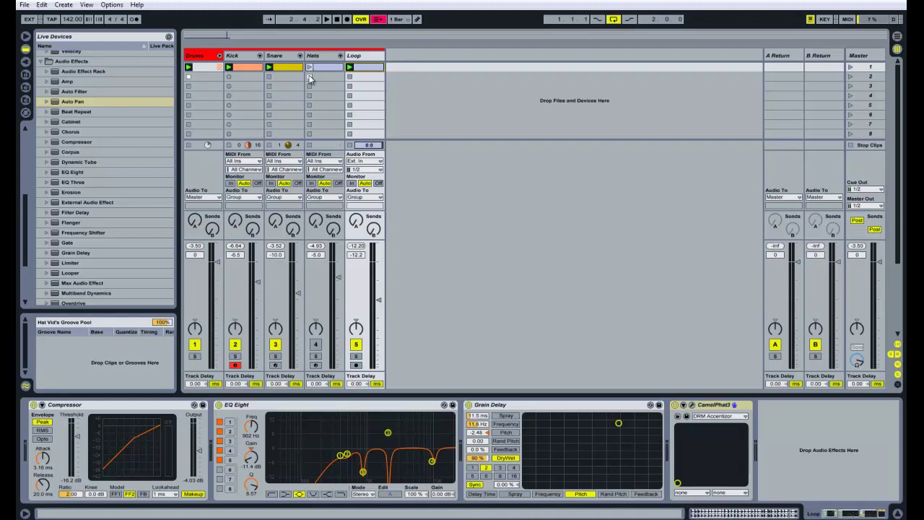
left_click(187, 77)
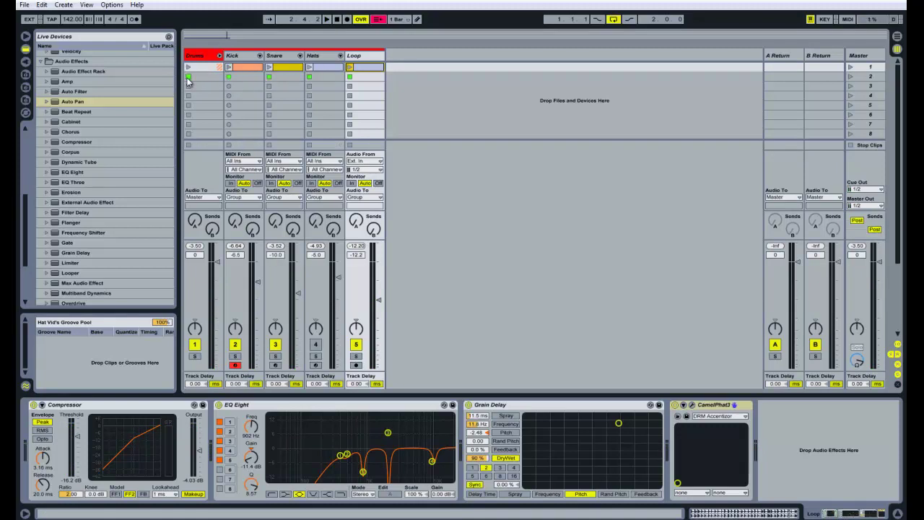